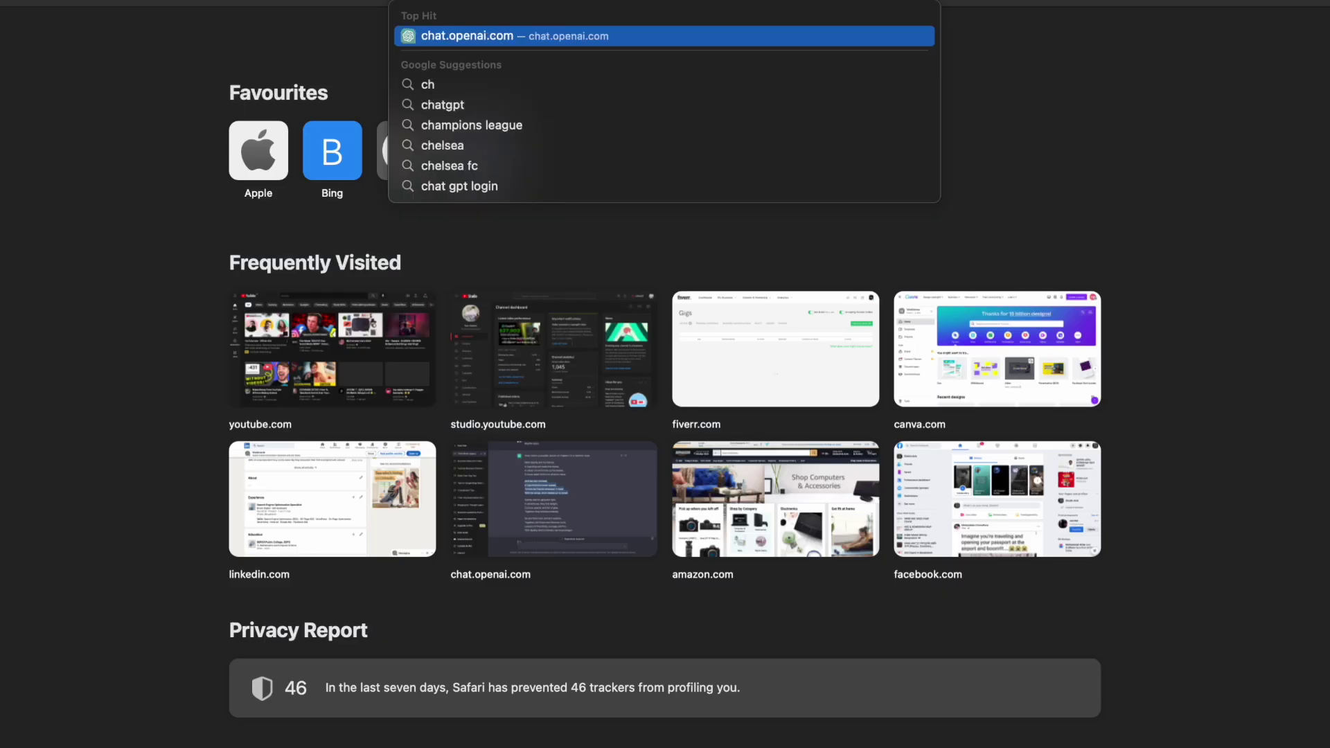
- Ask ChatGPT to 'write a song about business and money'
{"action": "key", "text": "Return"}
{"action": "type", "text": "w"}
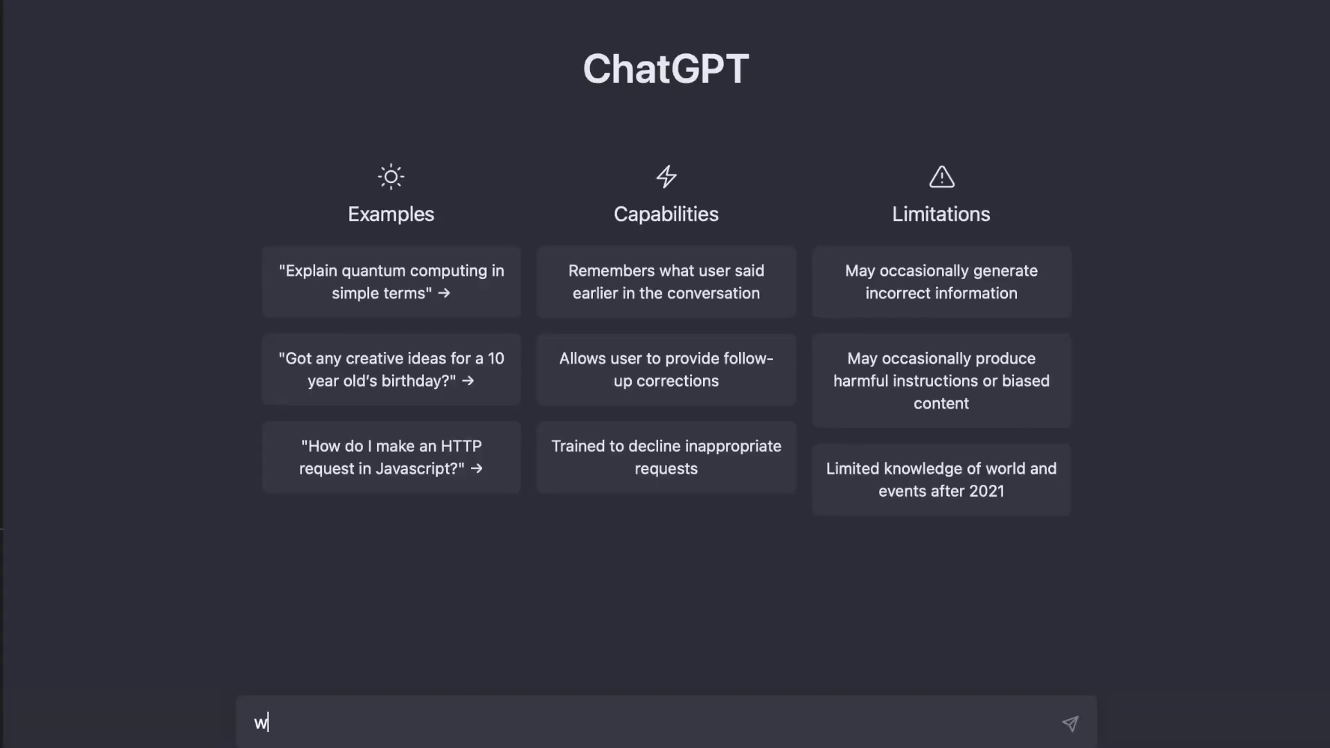
{"action": "type", "text": "rite a so"}
{"action": "type", "text": "ng about"}
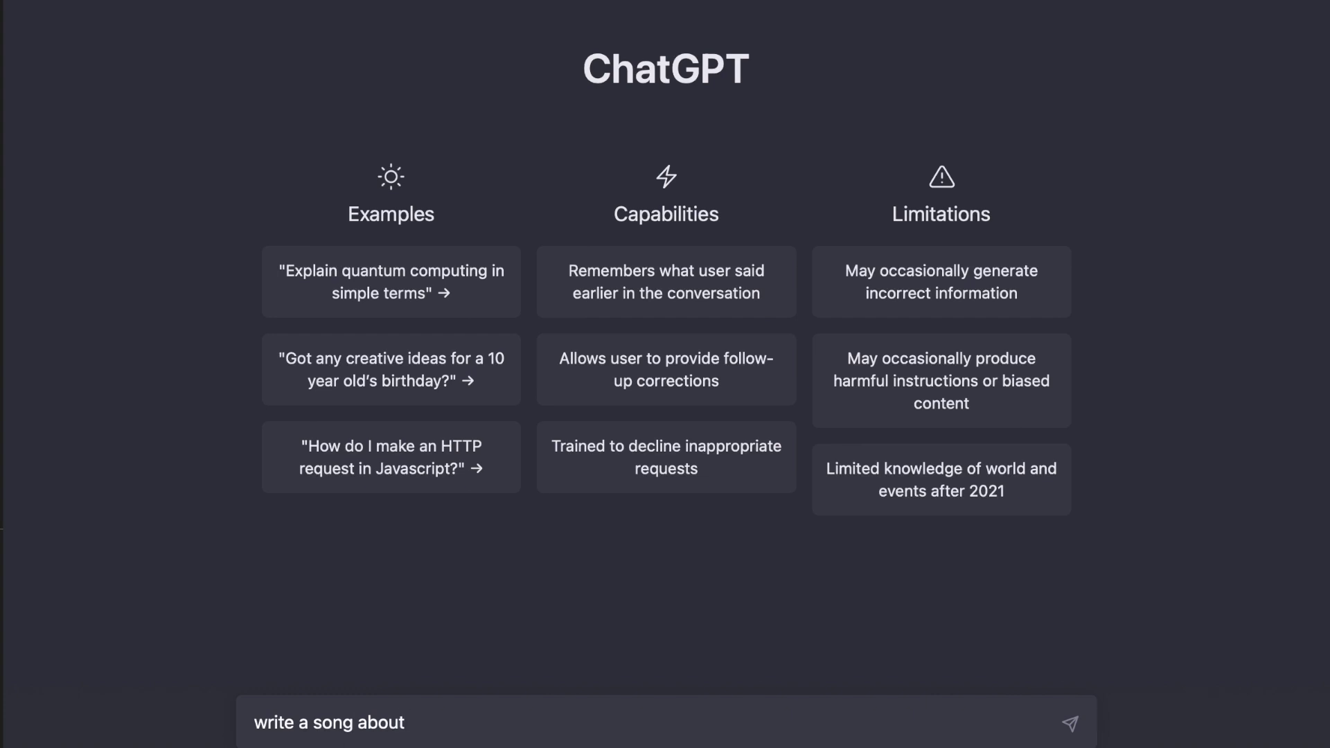
{"action": "type", "text": "the bu"}
{"action": "type", "text": "s"}
{"action": "key", "text": "BackSpace"}
{"action": "key", "text": "BackSpace"}
{"action": "key", "text": "BackSpace"}
{"action": "key", "text": "BackSpace"}
{"action": "key", "text": "BackSpace"}
{"action": "type", "text": "business and "}
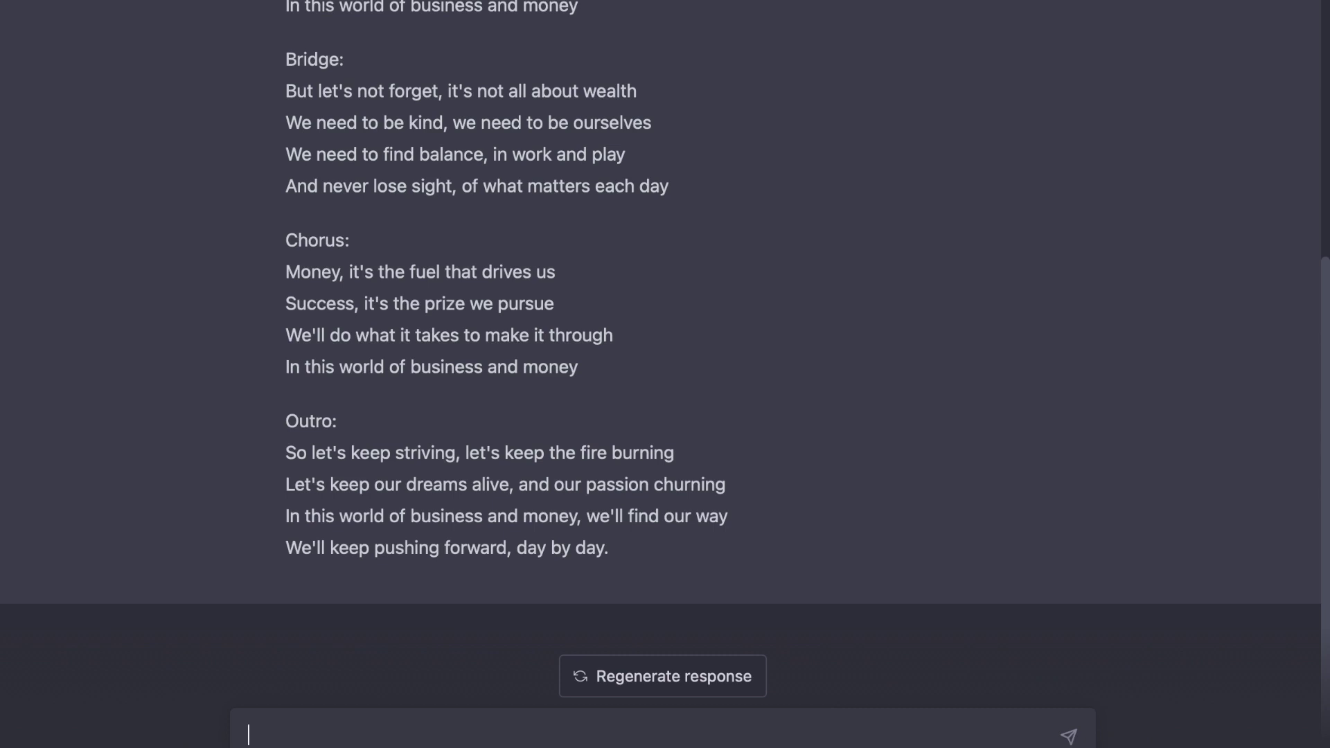
- Send ChatGPT the prompt 'write an ebook about 25 tasty and healthy recipes to lose weight'
{"action": "type", "text": "wr"}
{"action": "type", "text": "ite a"}
{"action": "type", "text": "n eb"}
{"action": "type", "text": "oo"}
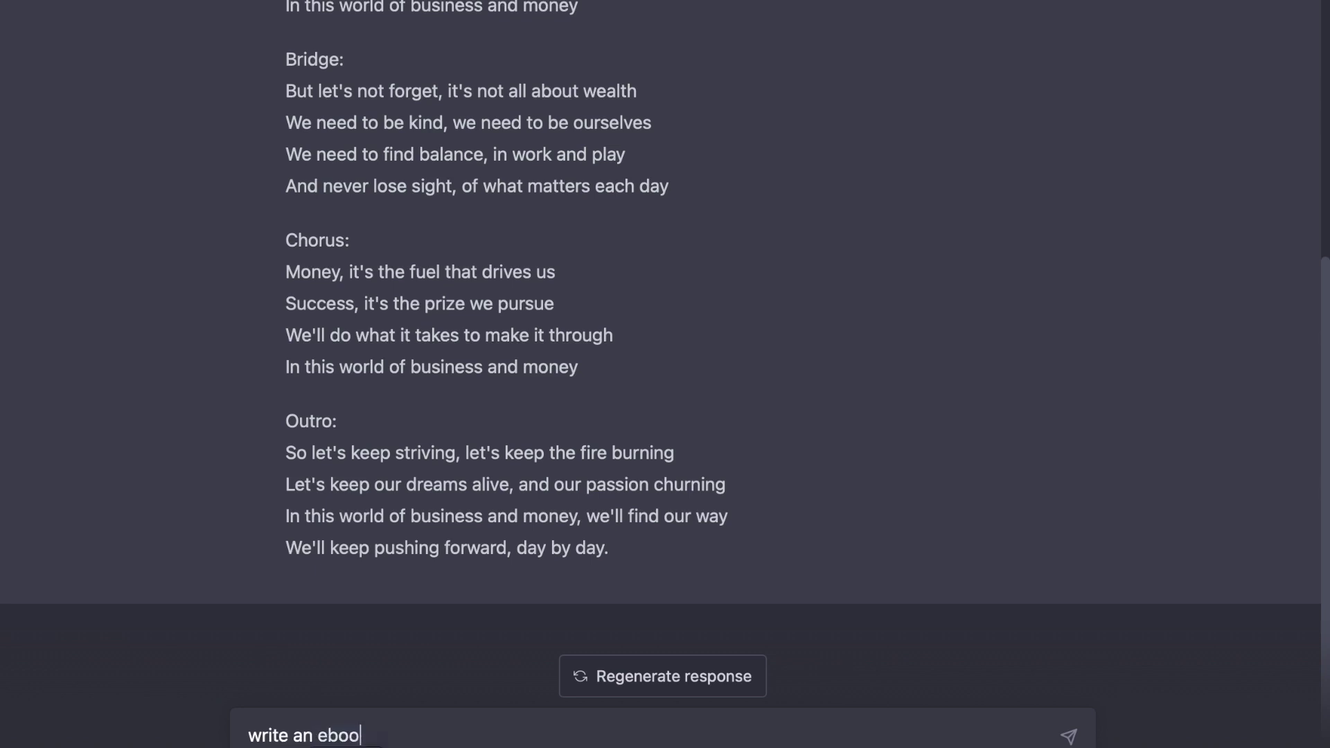
{"action": "type", "text": "k"}
{"action": "type", "text": " about "}
{"action": "type", "text": "25"}
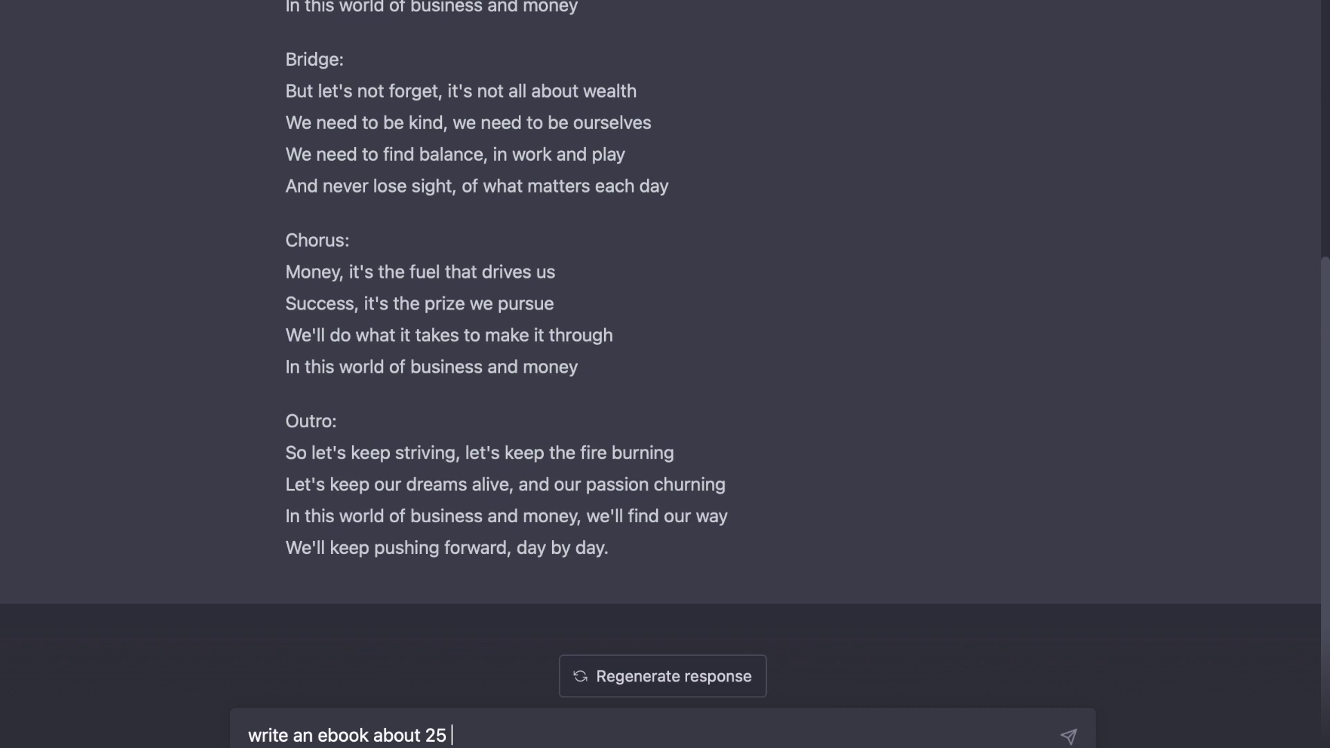
{"action": "type", "text": " ta"}
{"action": "type", "text": "sty re"}
{"action": "type", "text": "cipes f"}
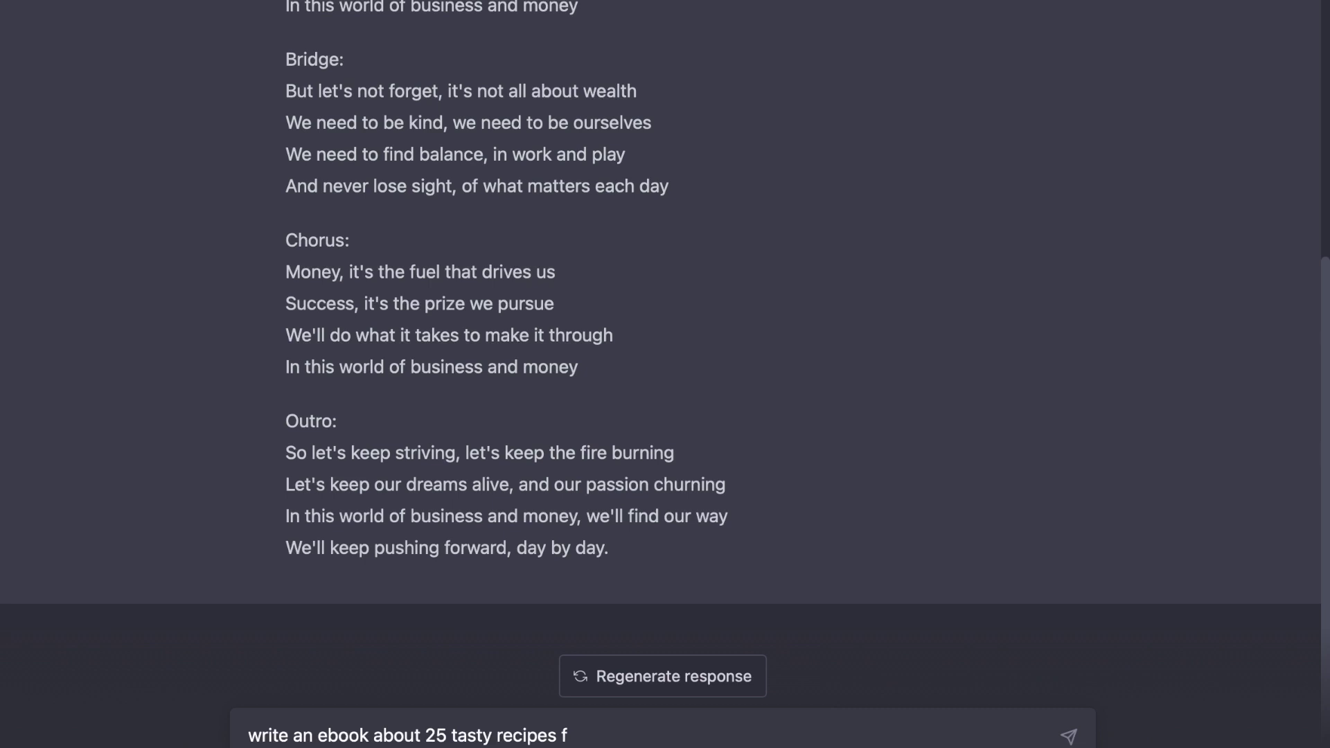
{"action": "key", "text": "BackSpace"}
{"action": "key", "text": "BackSpace"}
{"action": "key", "text": "BackSpace"}
{"action": "key", "text": "BackSpace"}
{"action": "type", "text": "a"}
{"action": "type", "text": "nd he"}
{"action": "type", "text": "althy reci"}
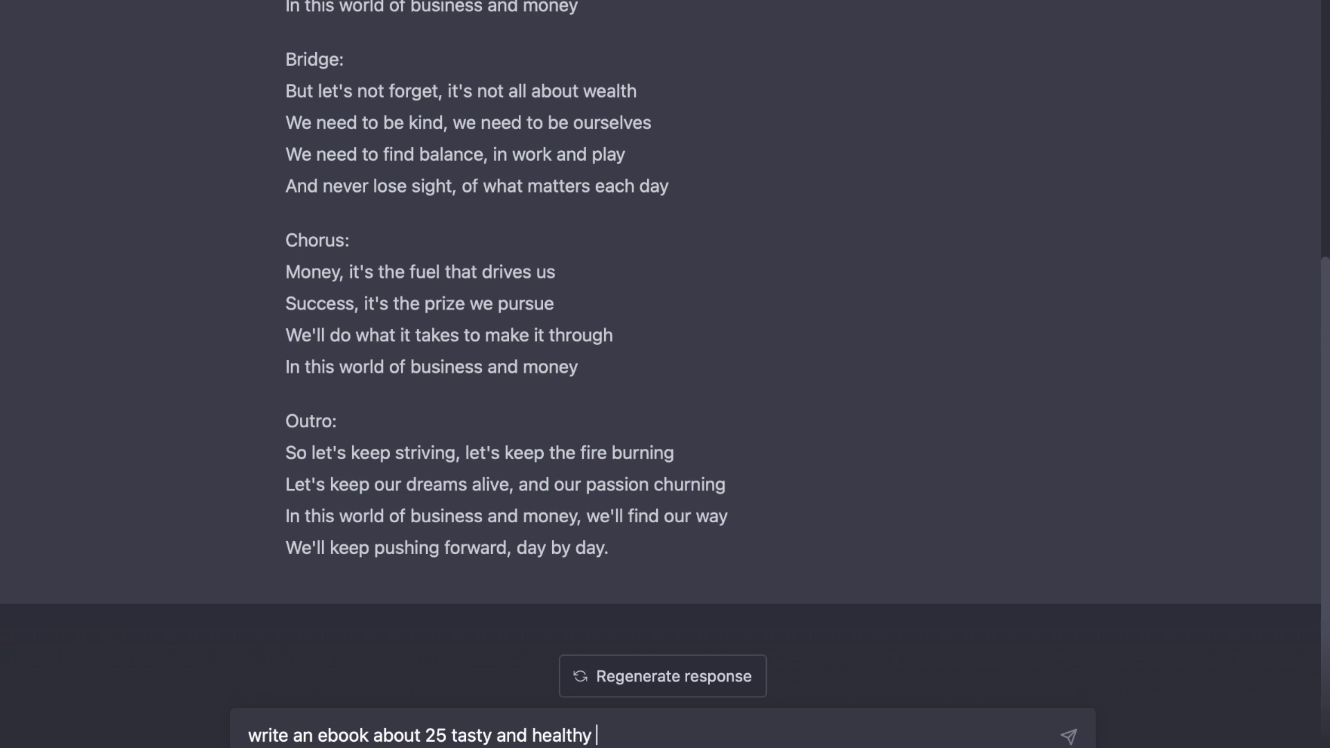
{"action": "type", "text": "p[ies"}
{"action": "key", "text": "BackSpace"}
{"action": "key", "text": "BackSpace"}
{"action": "key", "text": "BackSpace"}
{"action": "key", "text": "BackSpace"}
{"action": "type", "text": "es "}
{"action": "type", "text": "to lose weight"}
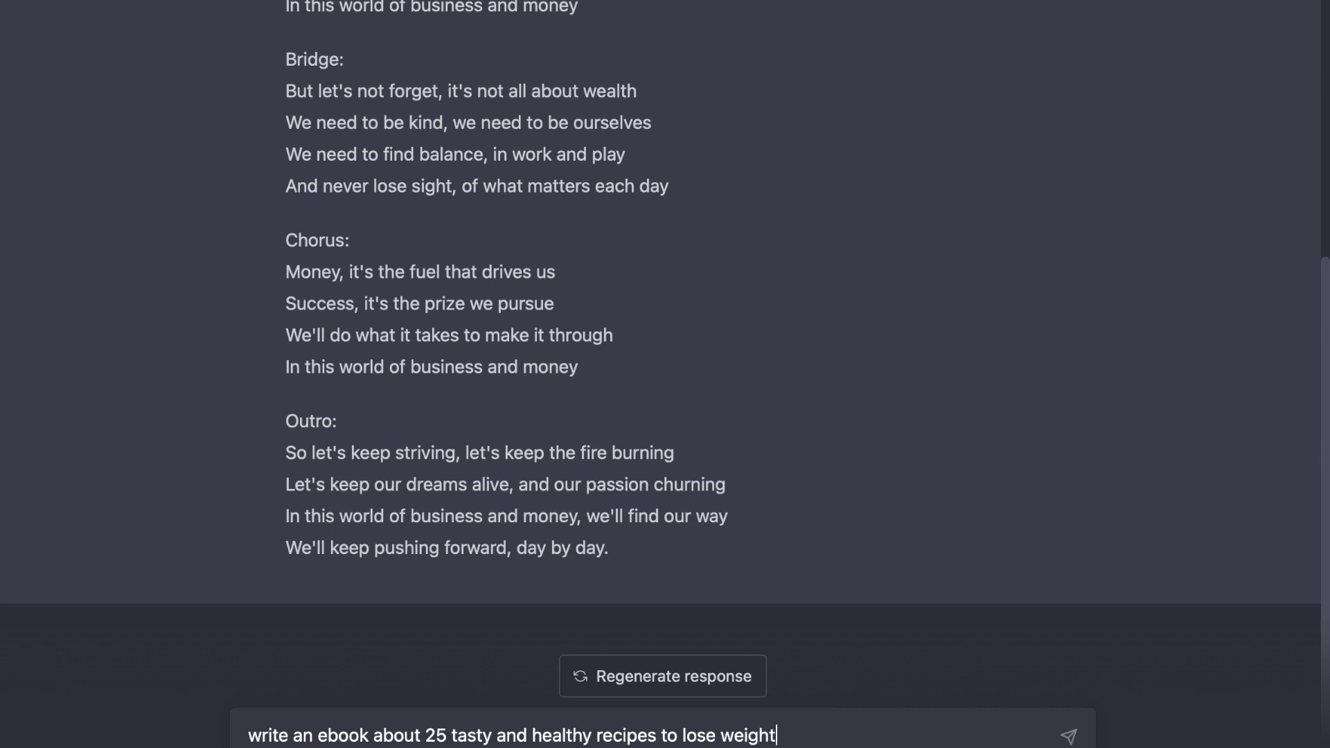
{"action": "key", "text": "Return"}
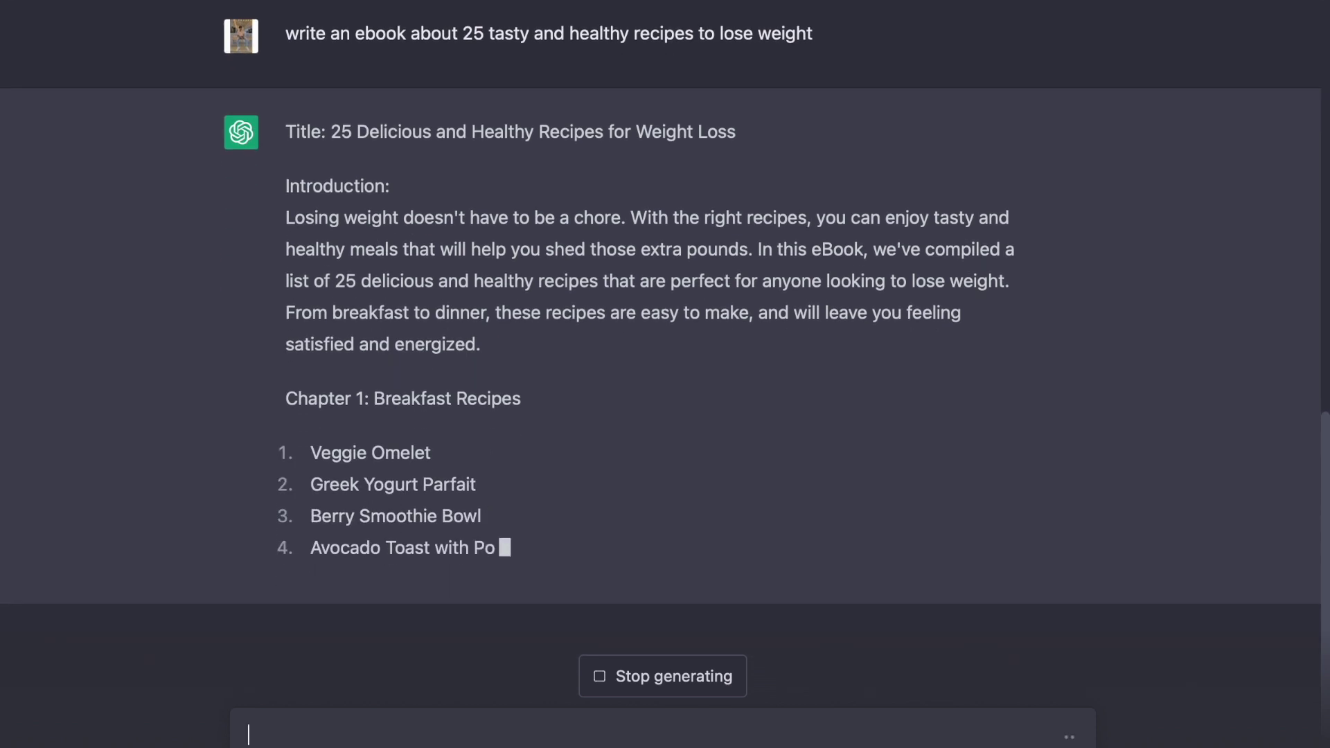
{"action": "key", "text": "super+t"}
- Search Canva templates for 'ebook' and open the Healthy Snacks whole-foods ebook template
{"action": "type", "text": "c"}
{"action": "key", "text": "Return"}
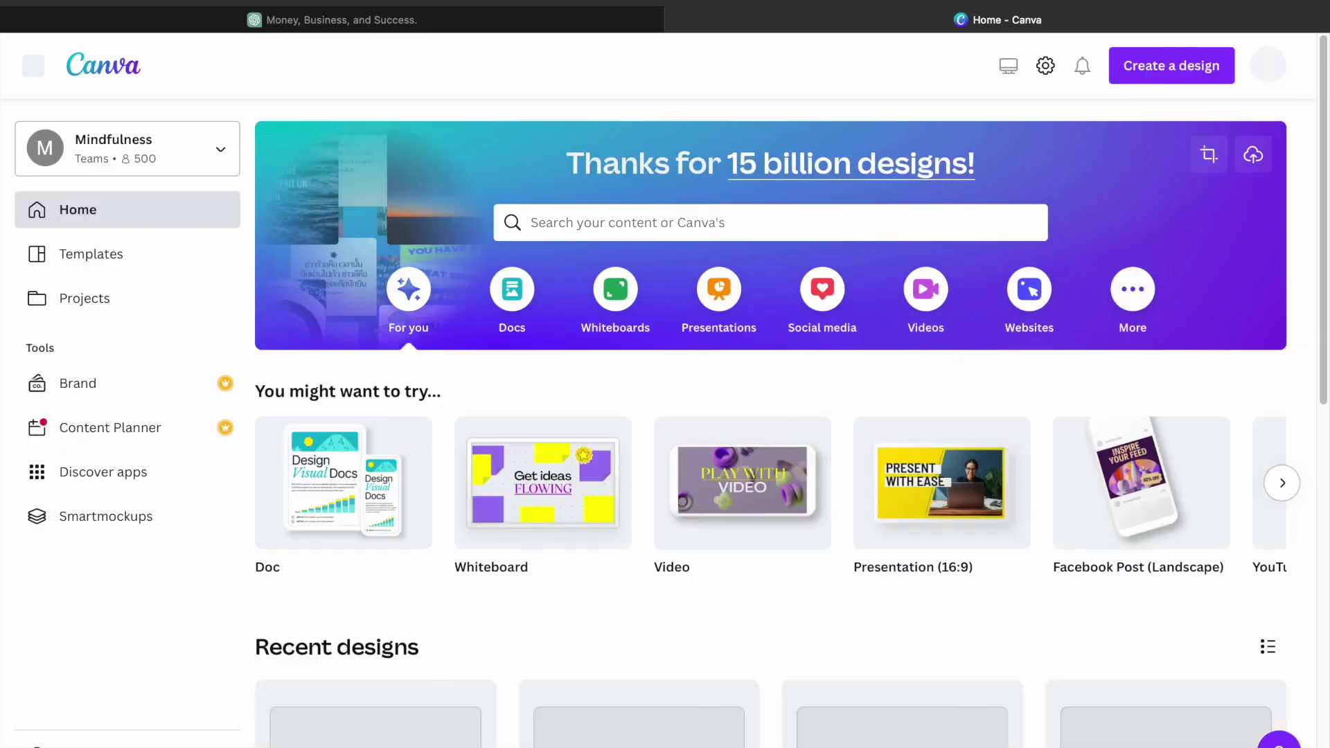
{"action": "left_click", "coordinate": [977, 217]}
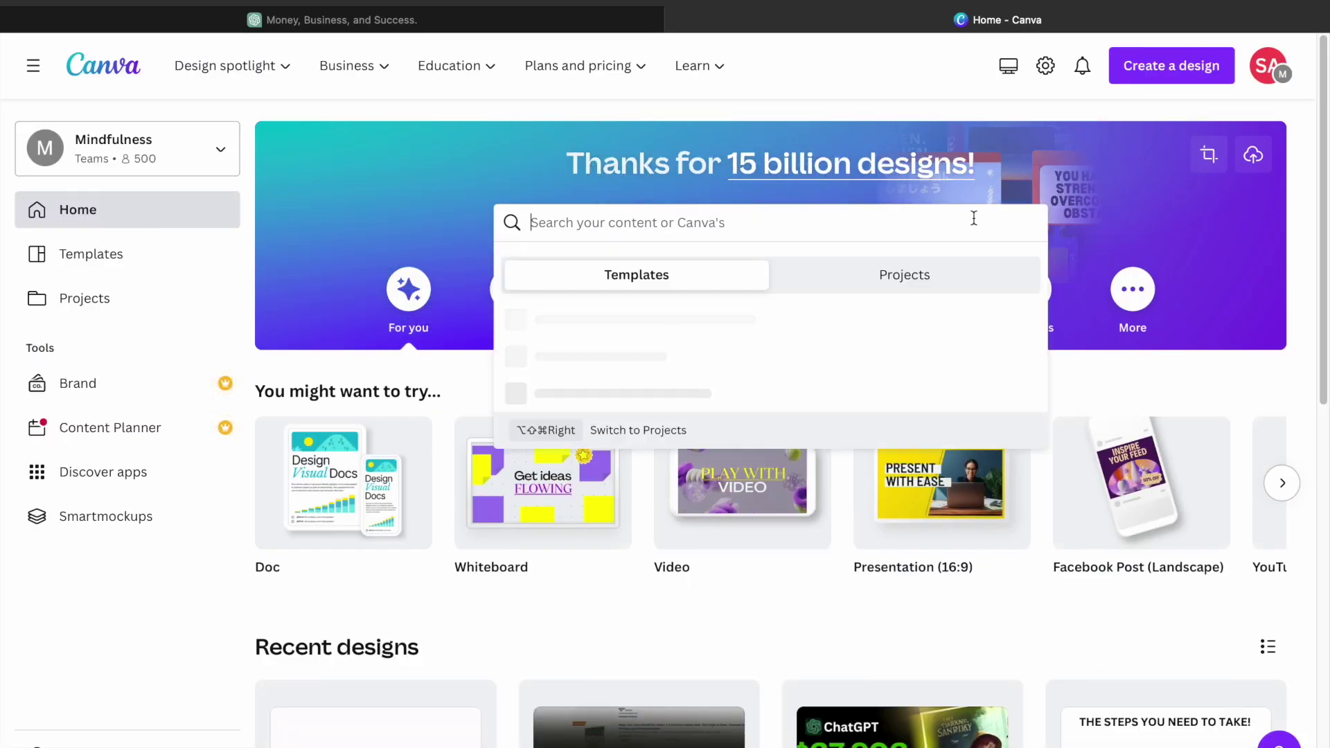
{"action": "type", "text": "ebook"}
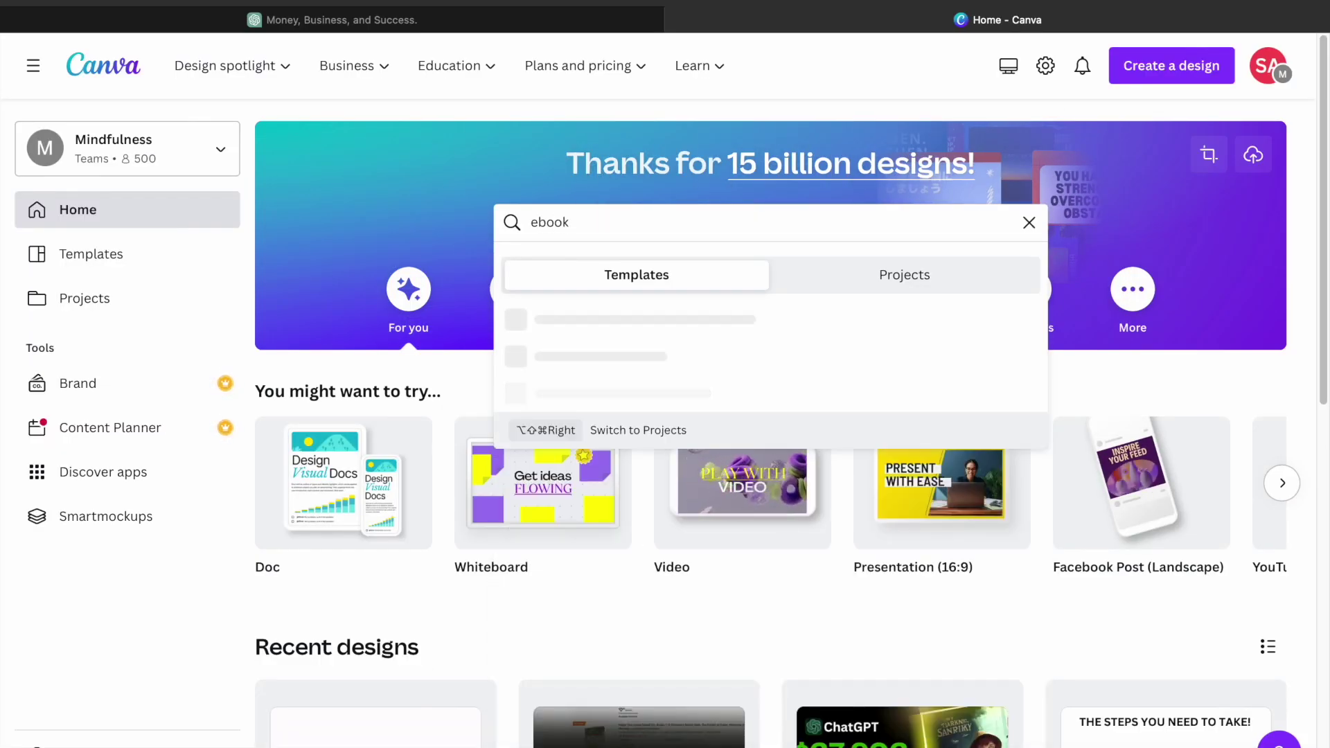
{"action": "key", "text": "Return"}
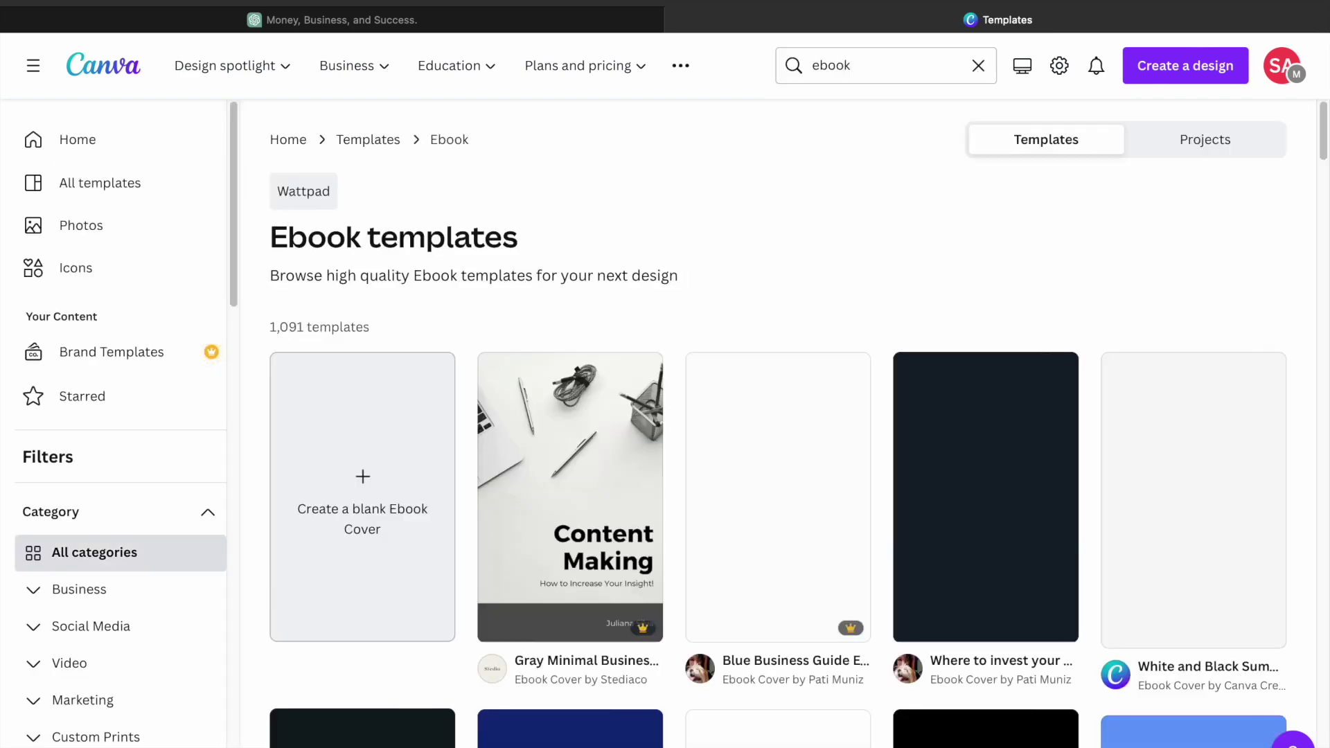
{"action": "scroll", "coordinate": [778, 426], "scroll_direction": "down", "scroll_amount": 3}
{"action": "scroll", "coordinate": [777, 427], "scroll_direction": "down", "scroll_amount": 4}
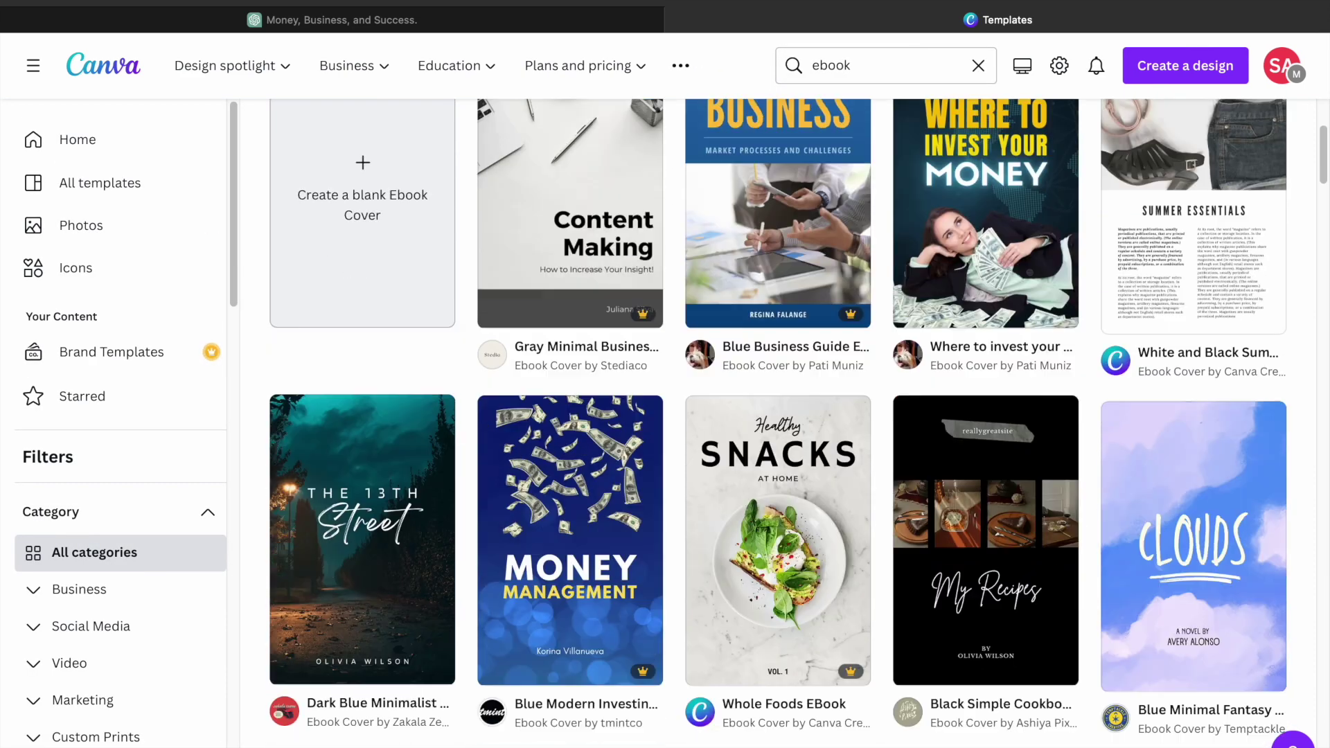
{"action": "left_click", "coordinate": [778, 464]}
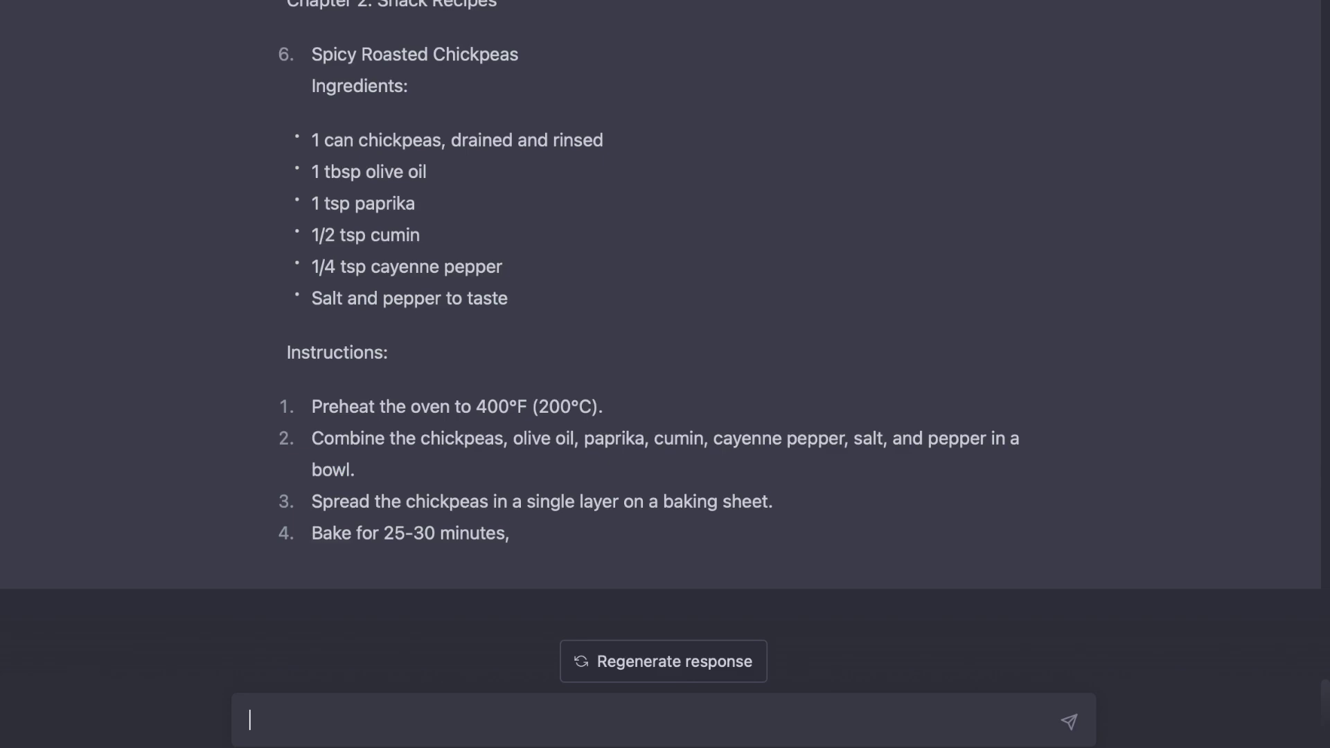
- Add ' & Tasty' to the cover heading so it reads 'Healthy & Tasty Snacks'
{"action": "scroll", "coordinate": [371, 89], "scroll_direction": "up", "scroll_amount": 5}
{"action": "scroll", "coordinate": [371, 88], "scroll_direction": "up", "scroll_amount": 5}
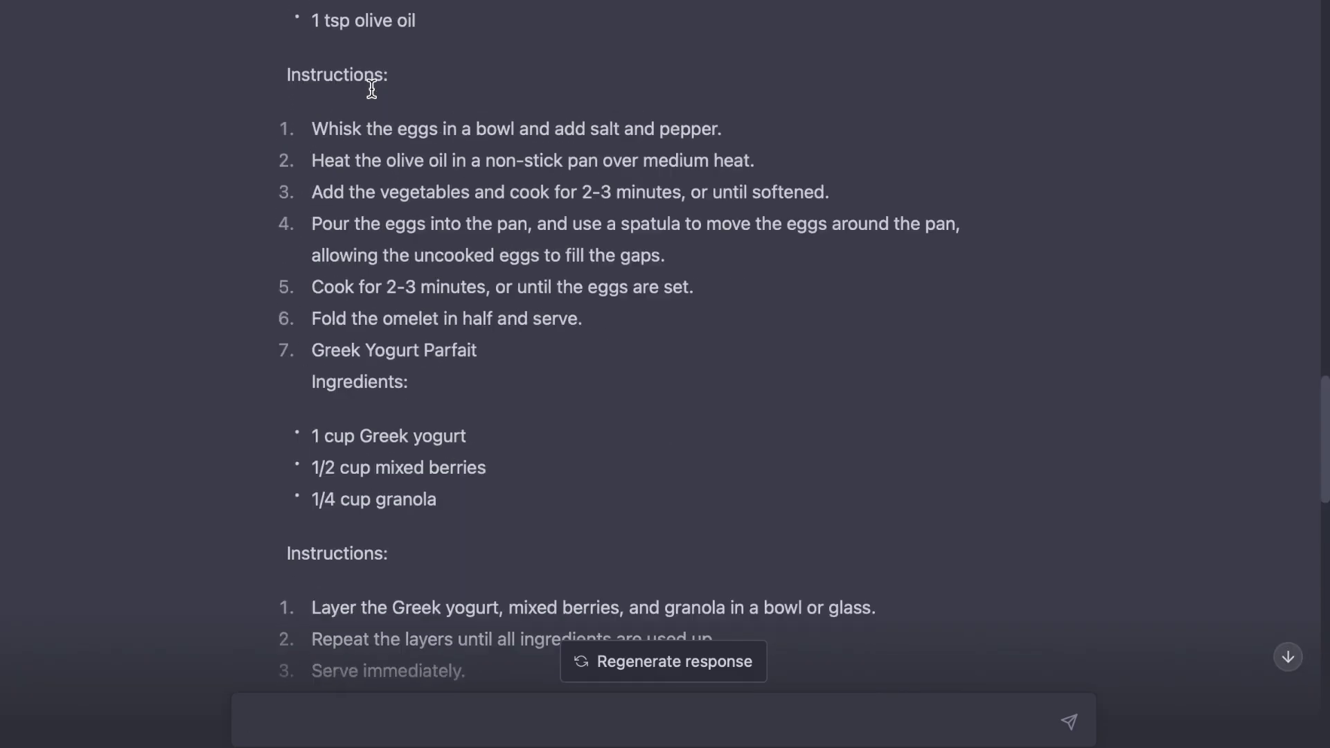
{"action": "scroll", "coordinate": [372, 95], "scroll_direction": "up", "scroll_amount": 10}
{"action": "scroll", "coordinate": [372, 101], "scroll_direction": "down", "scroll_amount": 7}
{"action": "scroll", "coordinate": [372, 97], "scroll_direction": "down", "scroll_amount": 1}
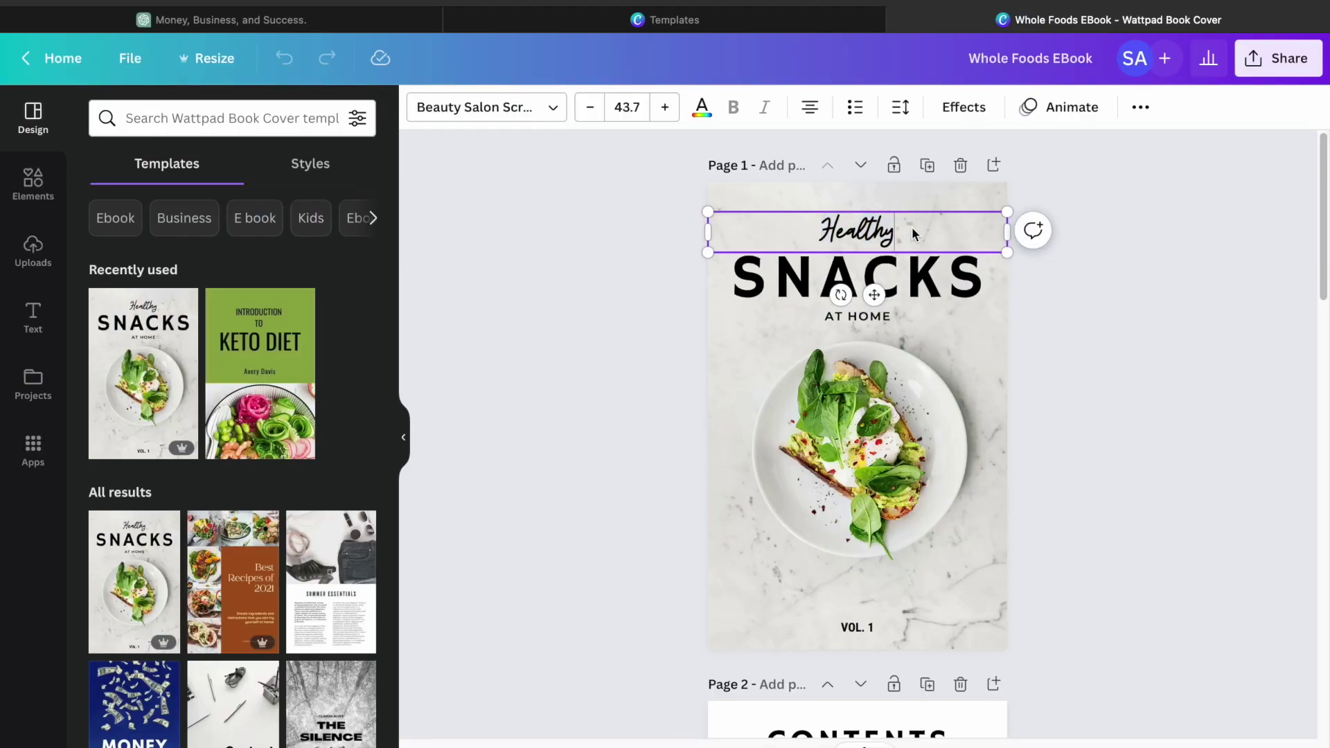
{"action": "left_click", "coordinate": [913, 235]}
{"action": "key", "text": "BackSpace"}
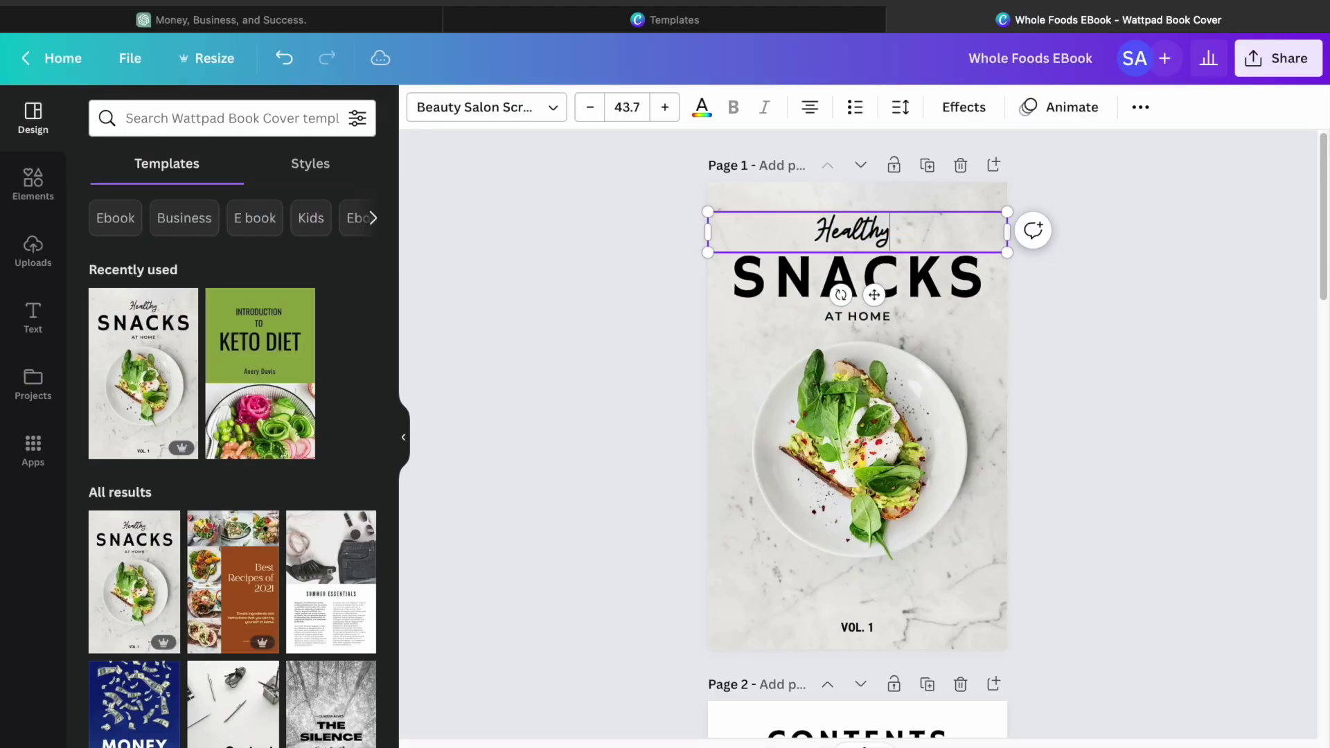
{"action": "type", "text": "&"}
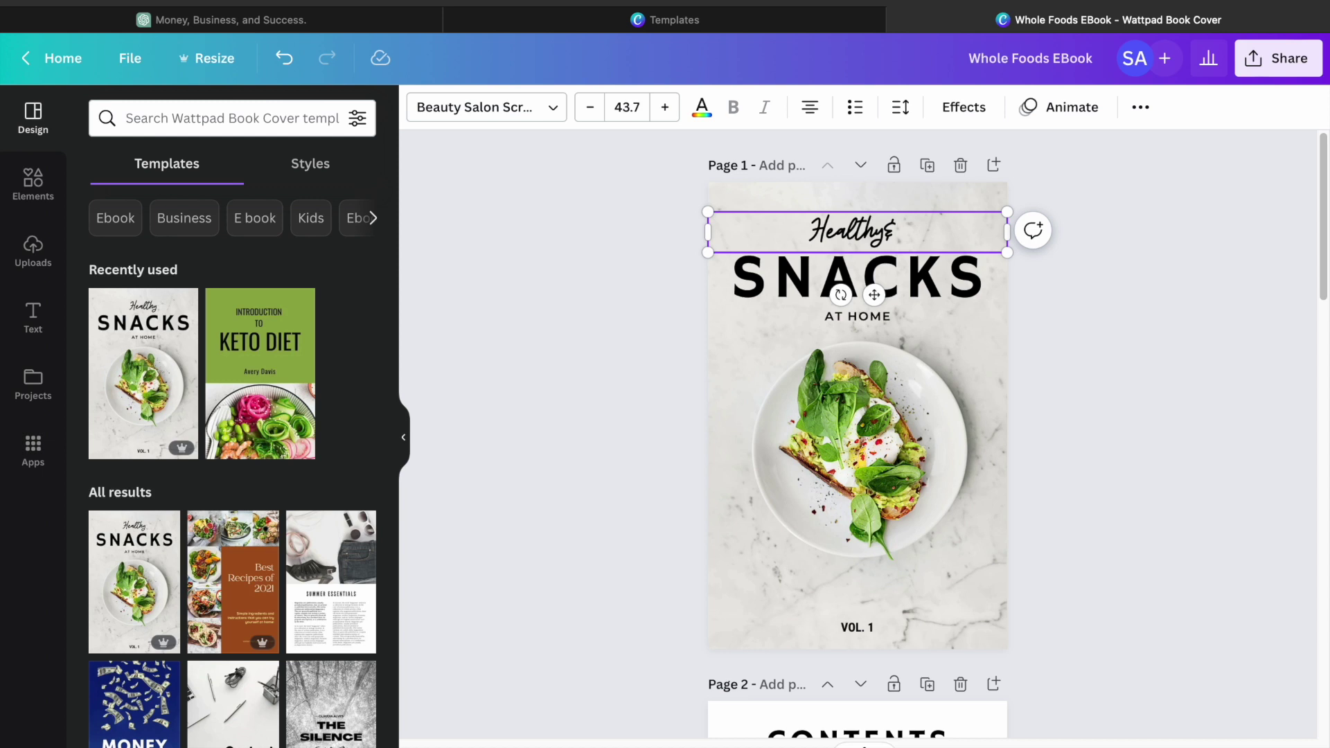
{"action": "key", "text": "BackSpace"}
{"action": "type", "text": "&"}
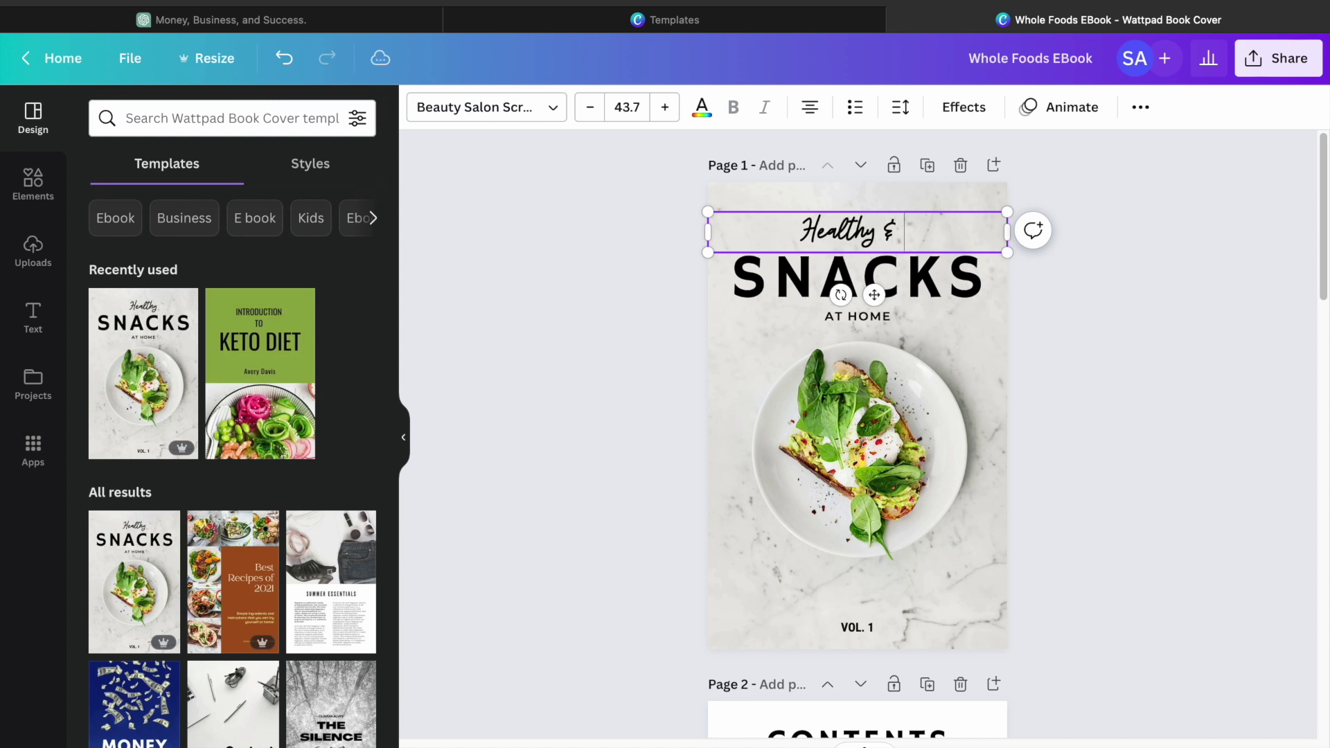
{"action": "type", "text": " Tasty"}
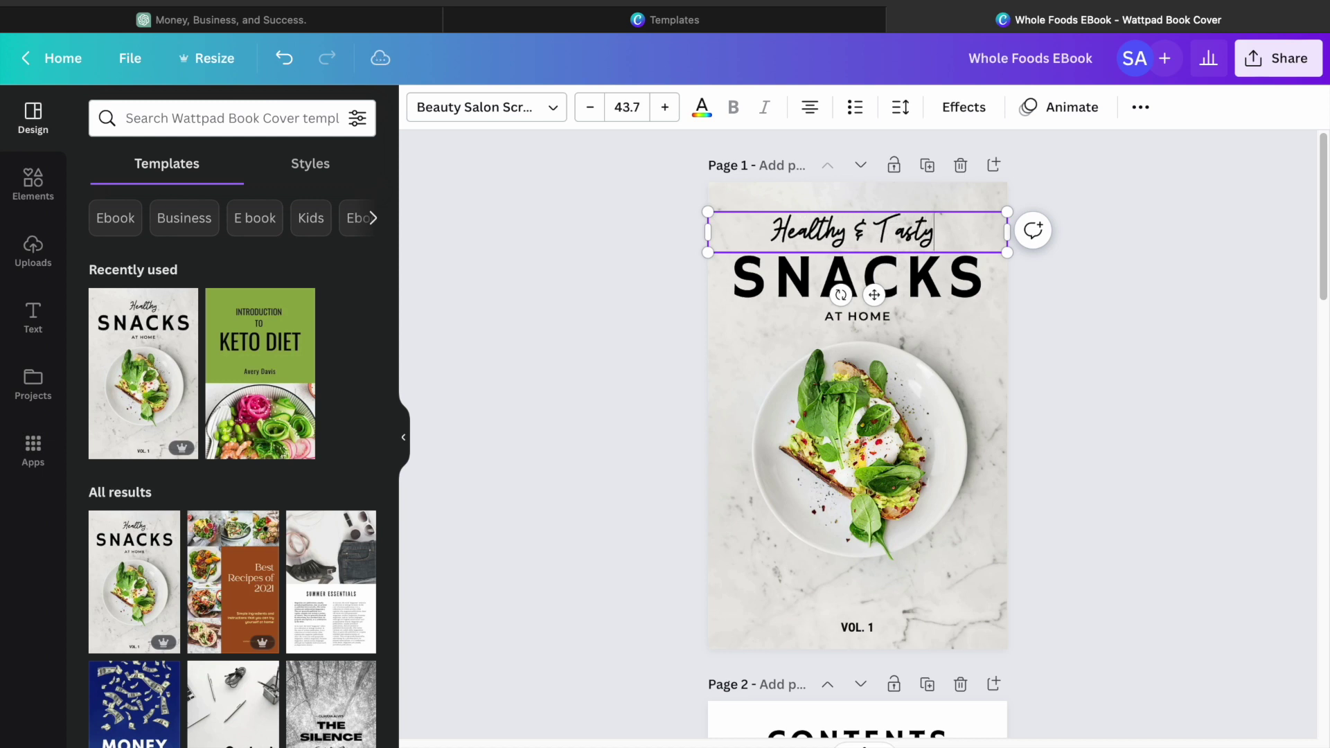
{"action": "scroll", "coordinate": [1024, 390], "scroll_direction": "down", "scroll_amount": 5}
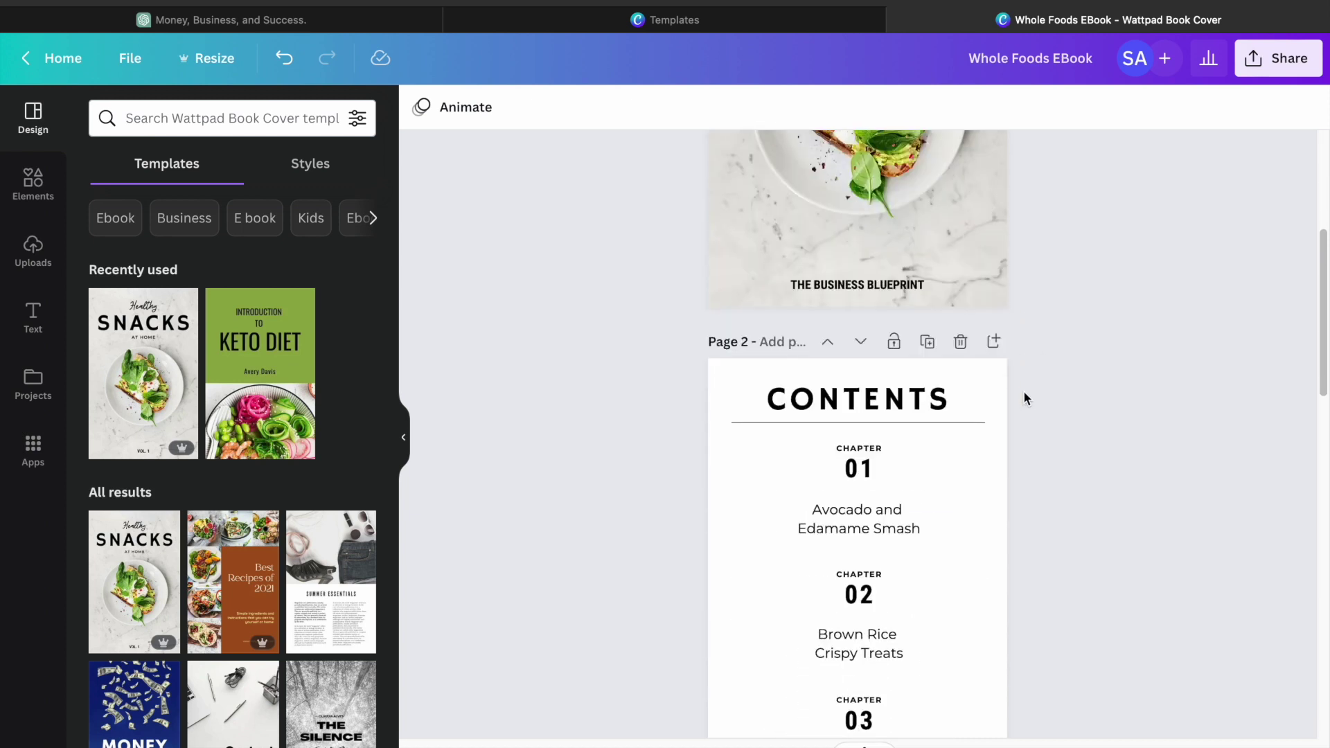
{"action": "scroll", "coordinate": [1024, 390], "scroll_direction": "down", "scroll_amount": 3}
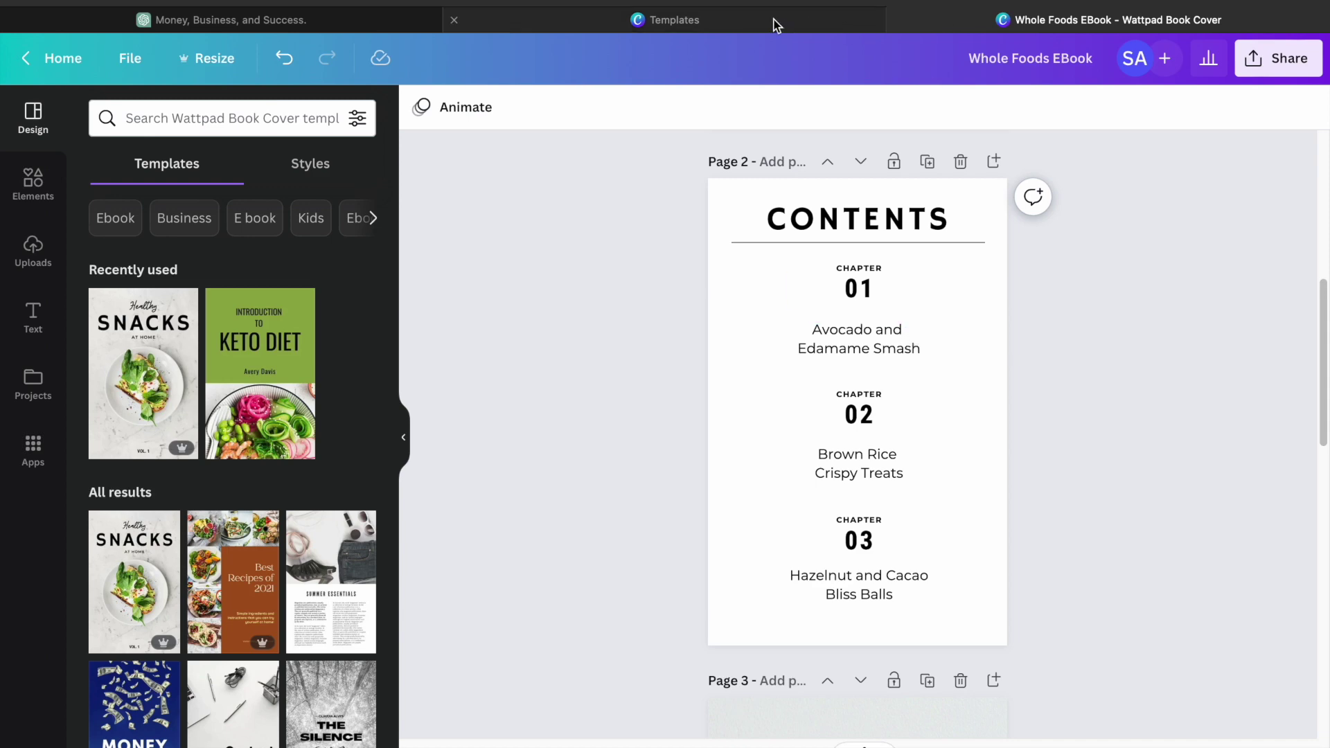
- Paste 'Veggie Omelet' over the first chapter title on the contents page
{"action": "left_click", "coordinate": [825, 343]}
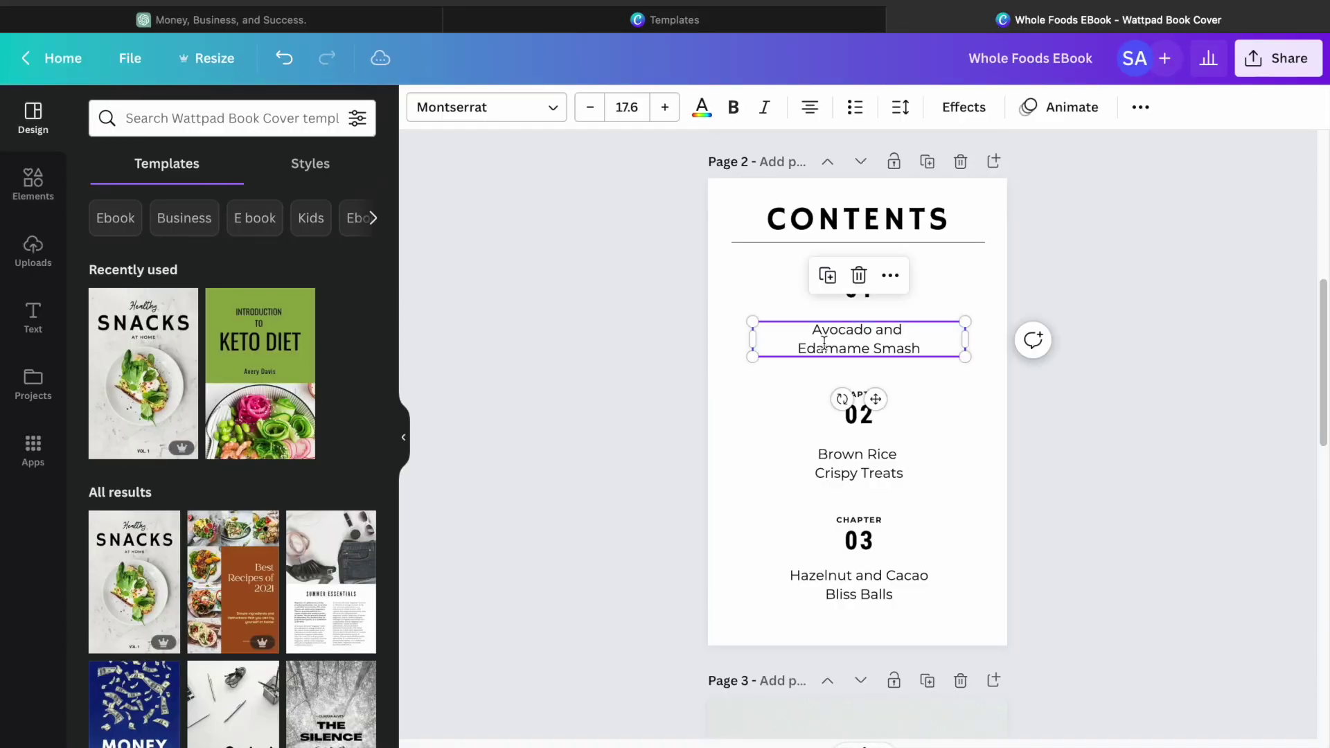
{"action": "right_click", "coordinate": [825, 341]}
{"action": "left_click", "coordinate": [857, 466]}
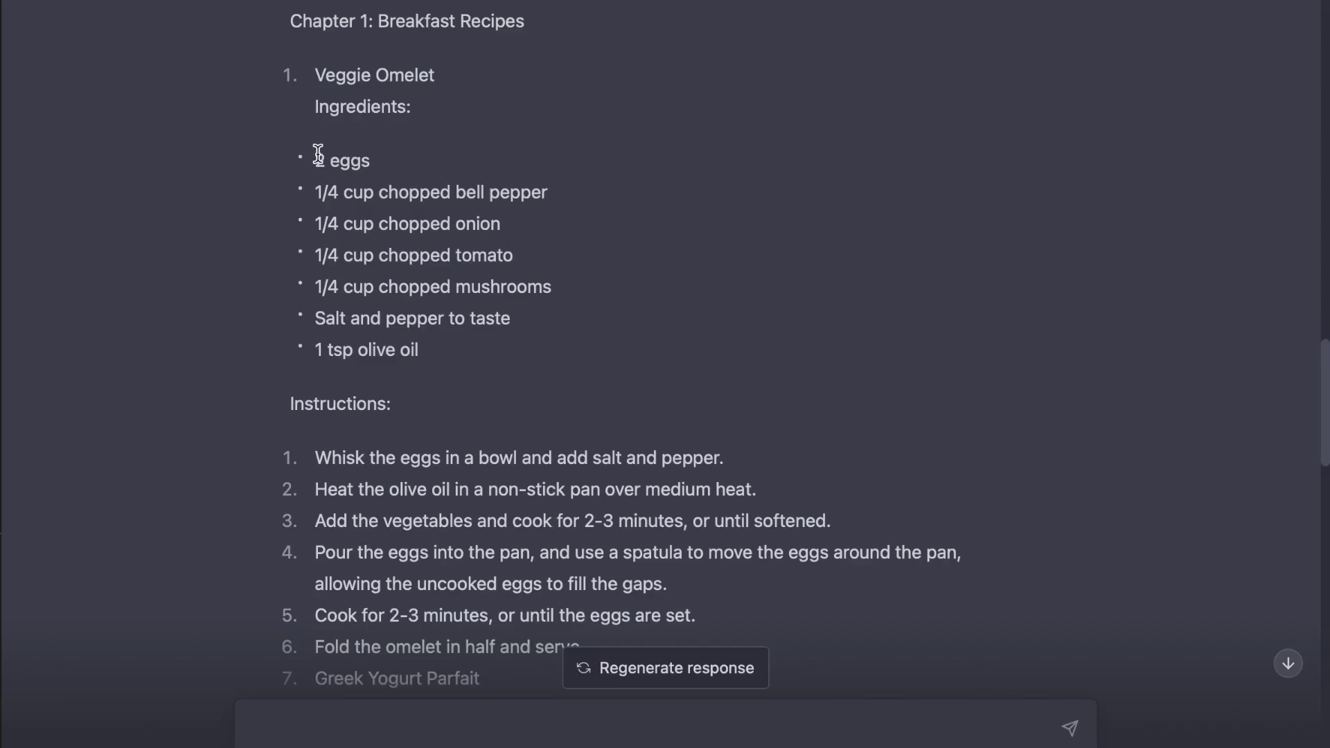
- Copy the omelet ingredients into the Ingredients list and remove the empty trailing bullet
{"action": "mouse_move", "coordinate": [316, 158]}
{"action": "left_mouse_down"}
{"action": "mouse_move", "coordinate": [423, 225]}
{"action": "mouse_move", "coordinate": [450, 350]}
{"action": "left_mouse_up"}
{"action": "right_click", "coordinate": [430, 302]}
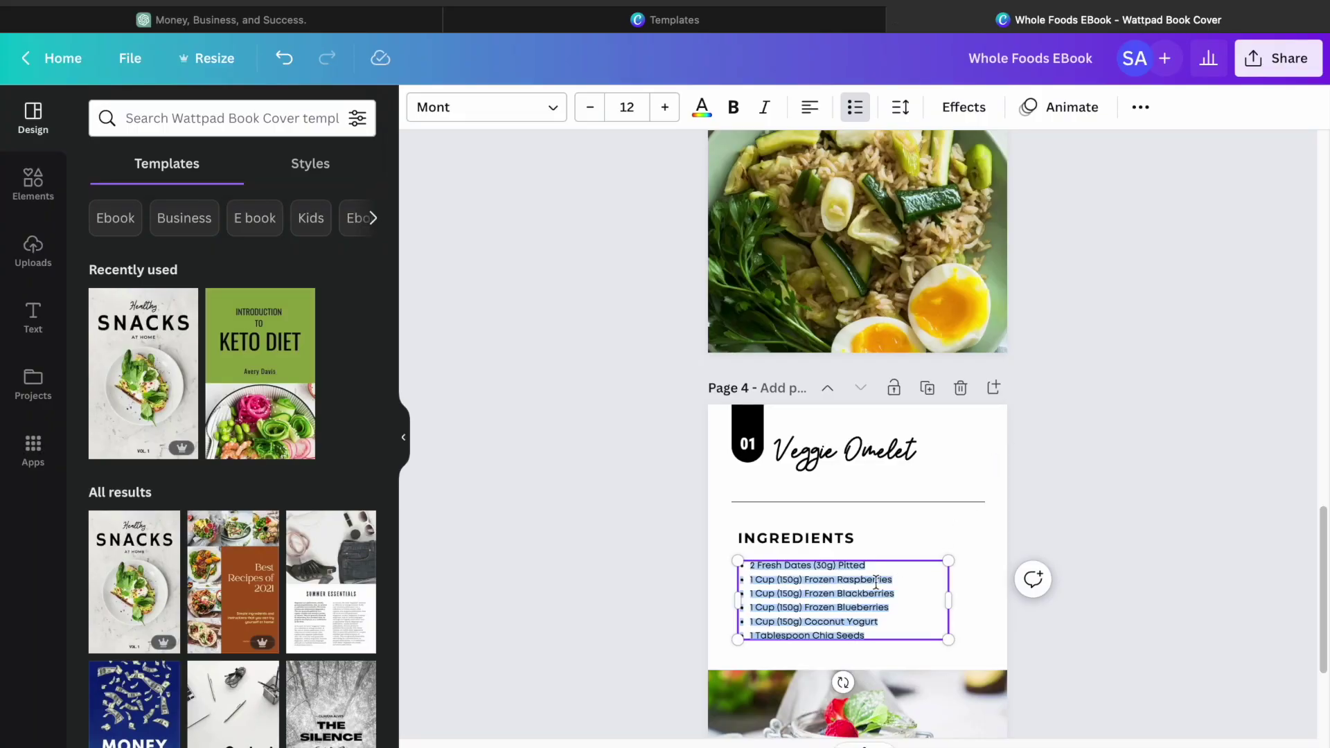
{"action": "right_click", "coordinate": [876, 582]}
{"action": "left_click", "coordinate": [915, 489]}
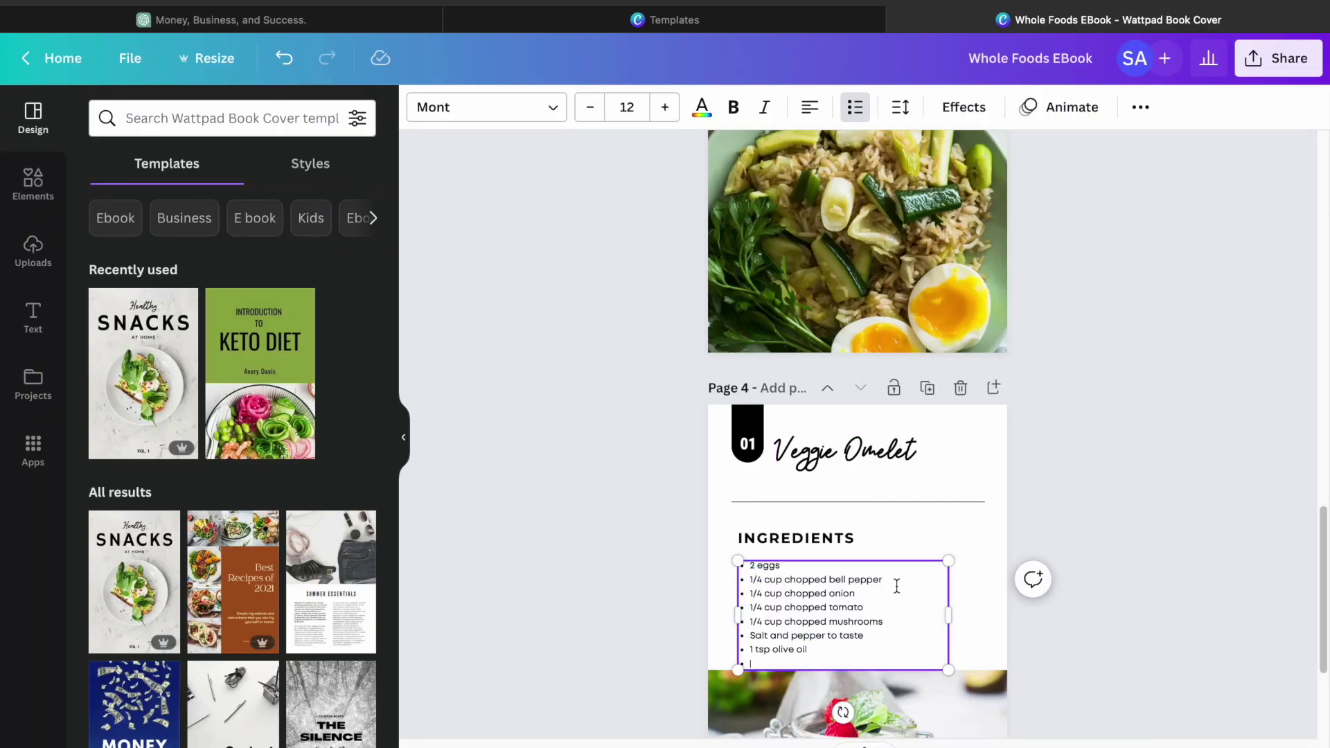
{"action": "scroll", "coordinate": [896, 586], "scroll_direction": "down", "scroll_amount": 2}
{"action": "key", "text": "BackSpace"}
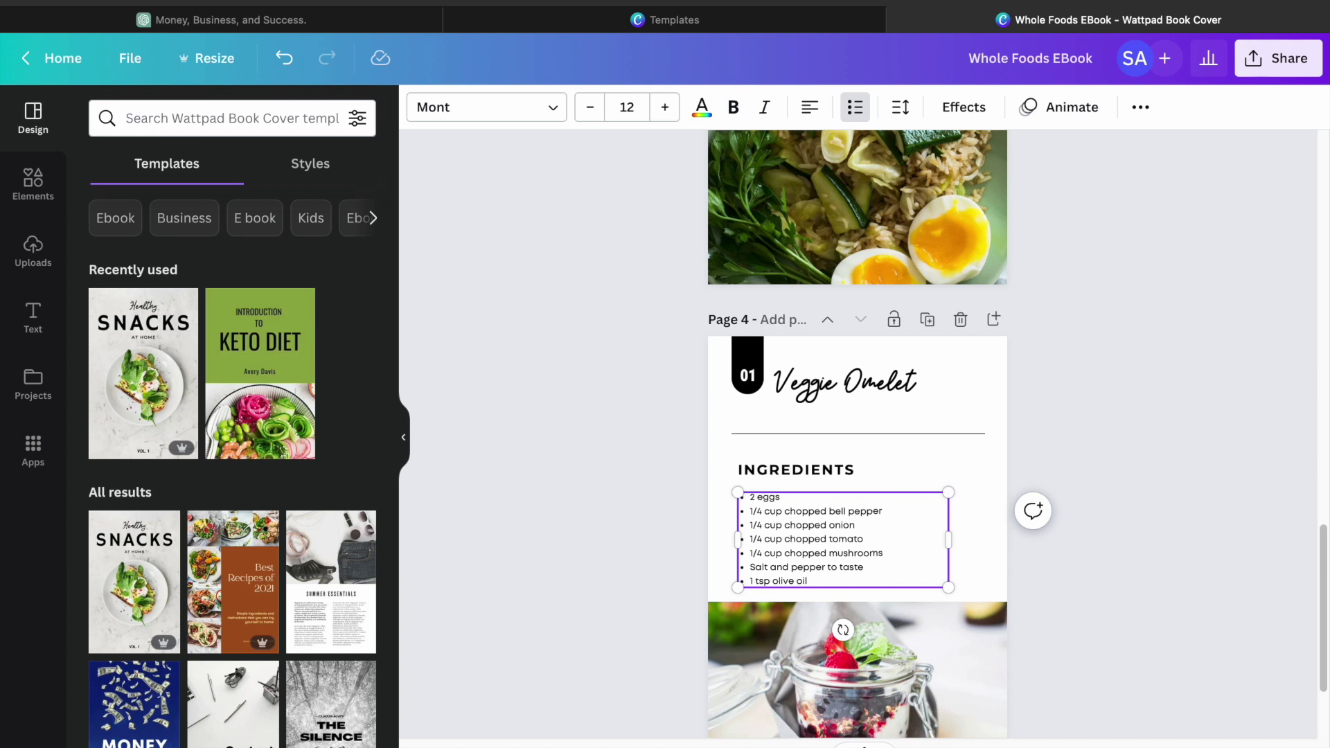
{"action": "scroll", "coordinate": [859, 554], "scroll_direction": "down", "scroll_amount": 2}
{"action": "left_click", "coordinate": [1060, 509]}
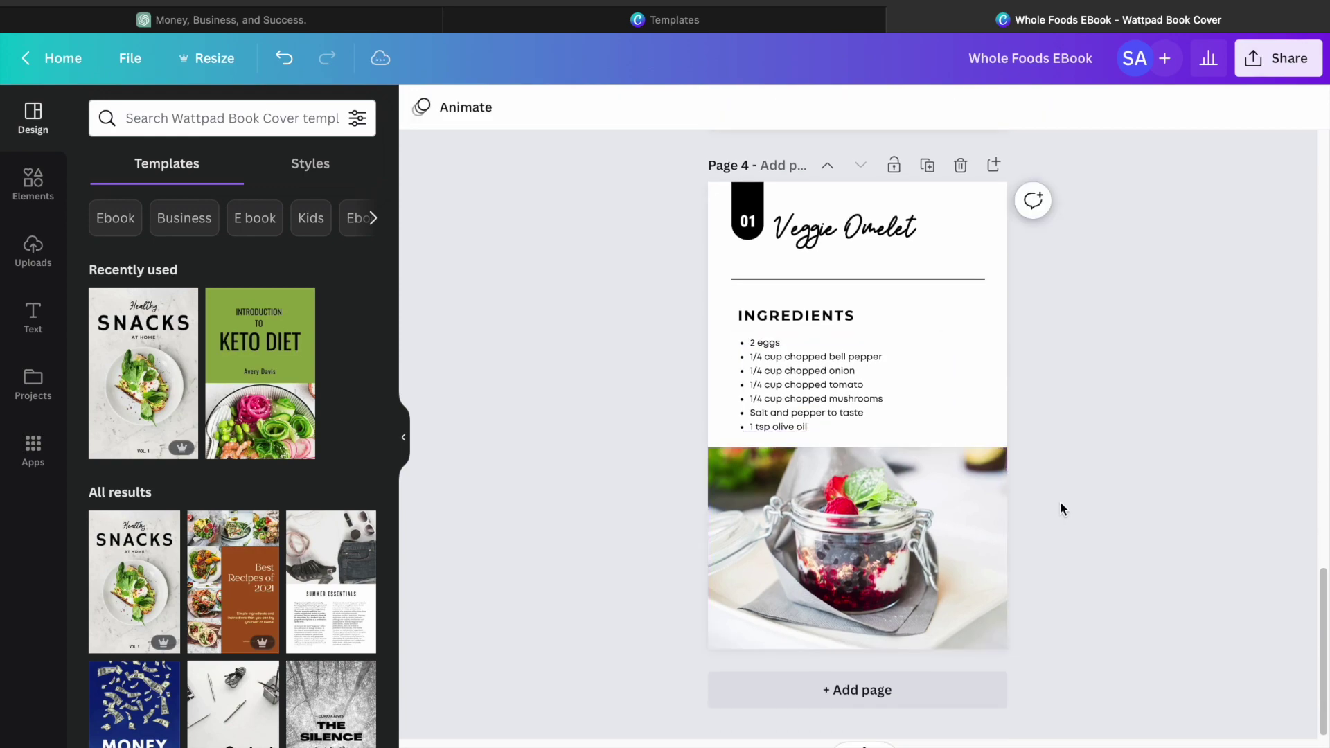
{"action": "key", "text": "super+t"}
- Load kdp.amazon.com and scroll through the Kindle Direct Publishing landing page
{"action": "type", "text": "kdp.amazon.com"}
{"action": "key", "text": "Return"}
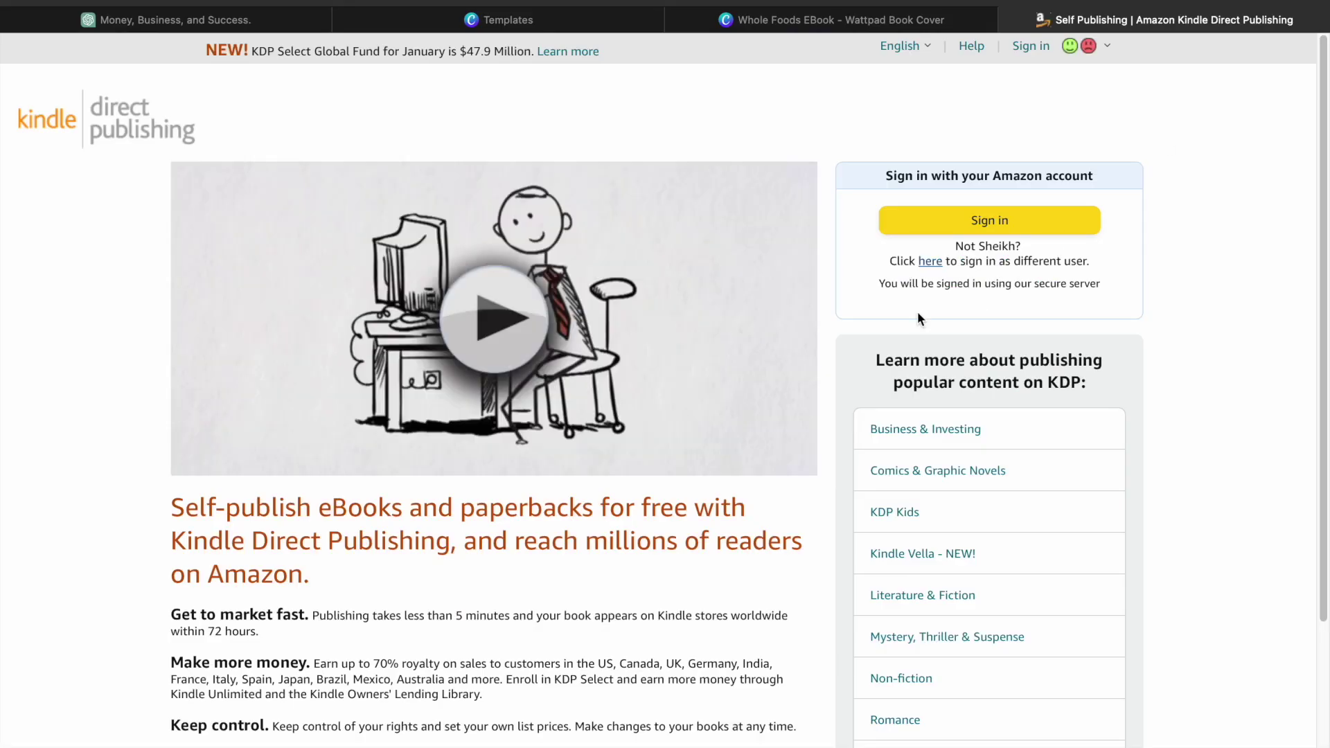
{"action": "scroll", "coordinate": [821, 357], "scroll_direction": "down", "scroll_amount": 3}
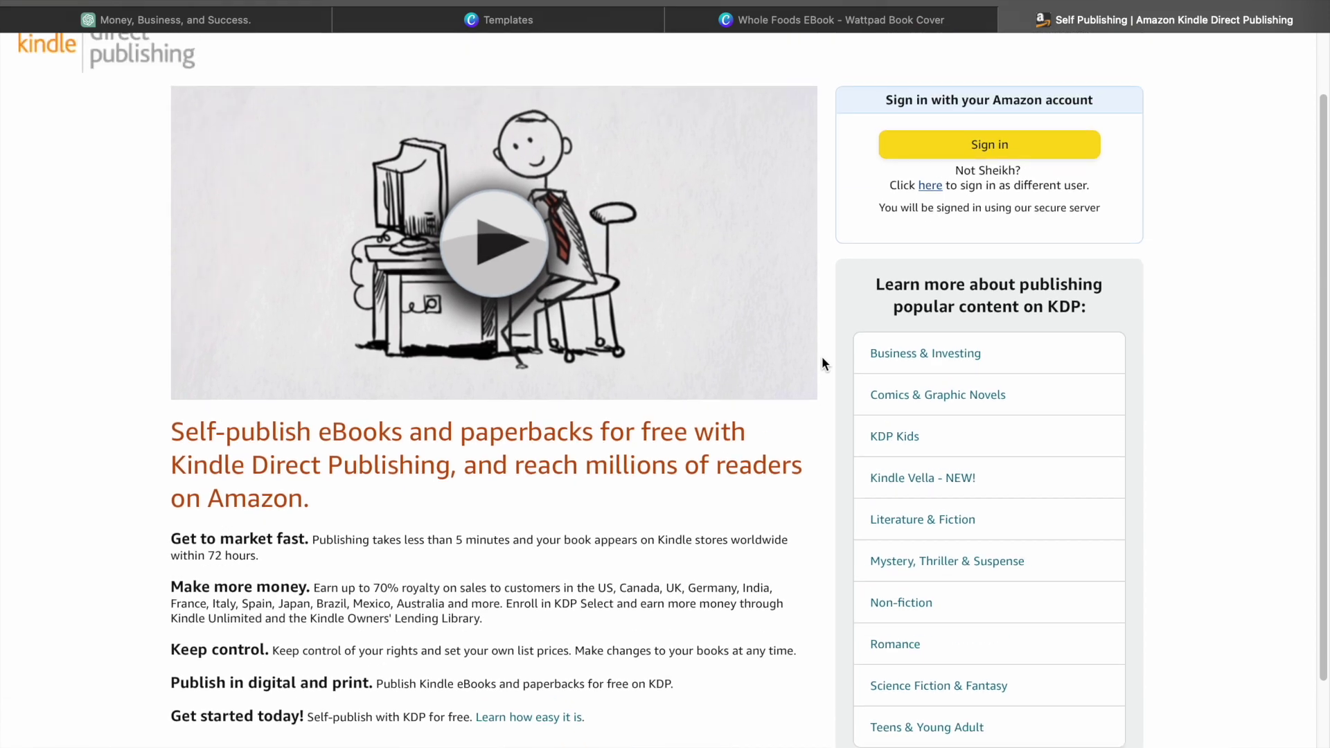
{"action": "scroll", "coordinate": [823, 361], "scroll_direction": "down", "scroll_amount": 2}
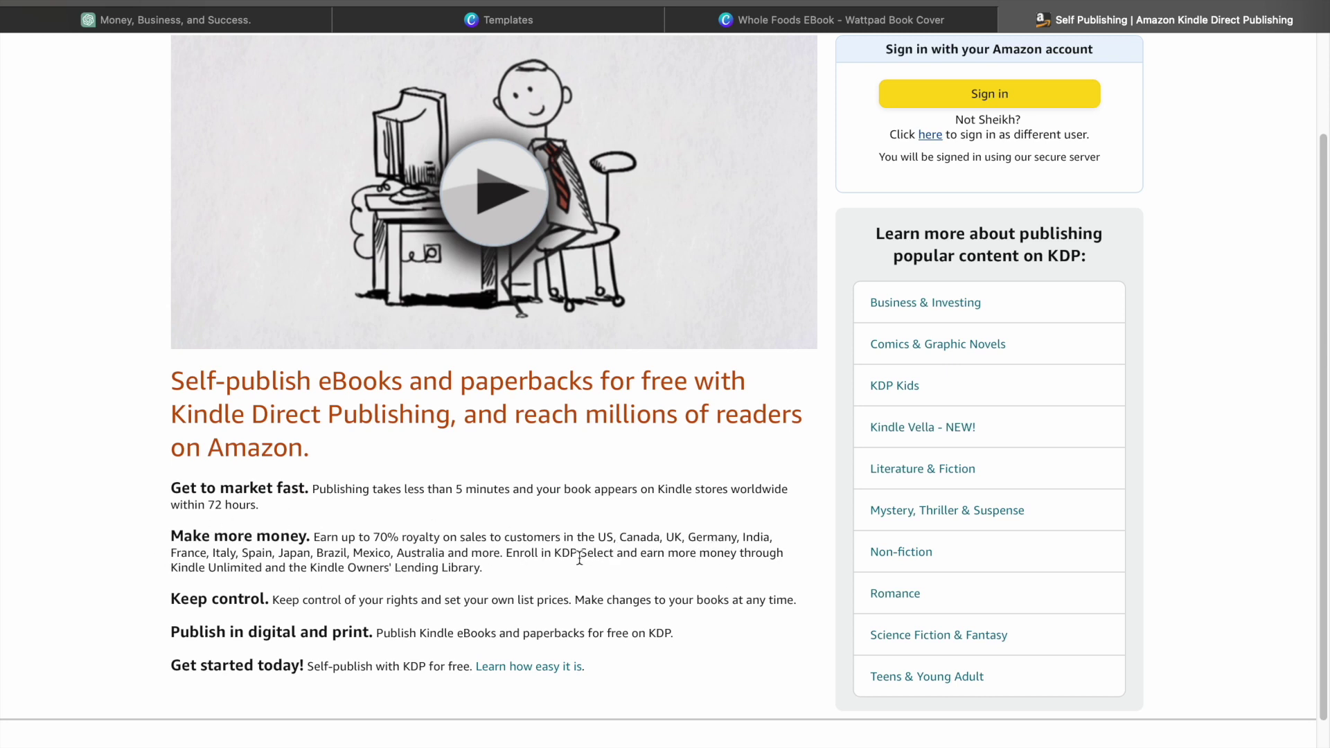
{"action": "scroll", "coordinate": [575, 558], "scroll_direction": "up", "scroll_amount": 3}
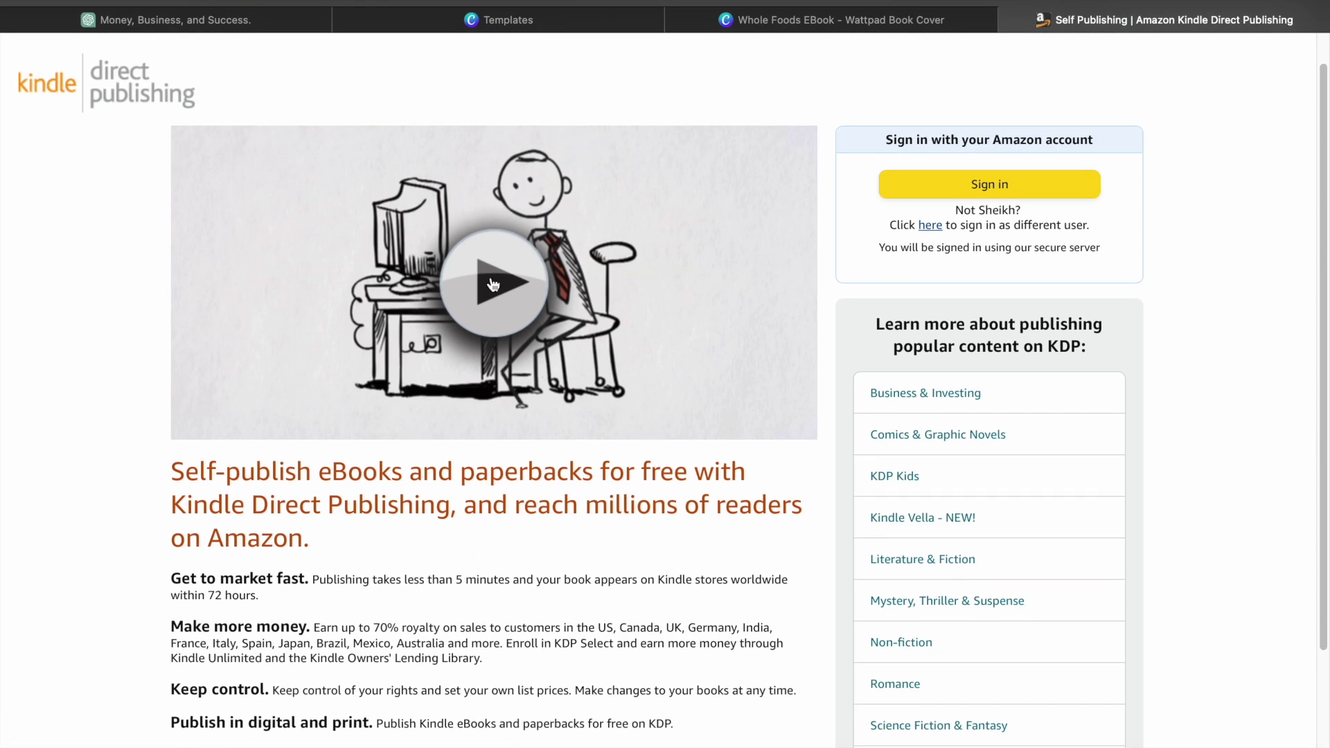
{"action": "scroll", "coordinate": [622, 611], "scroll_direction": "down", "scroll_amount": 5}
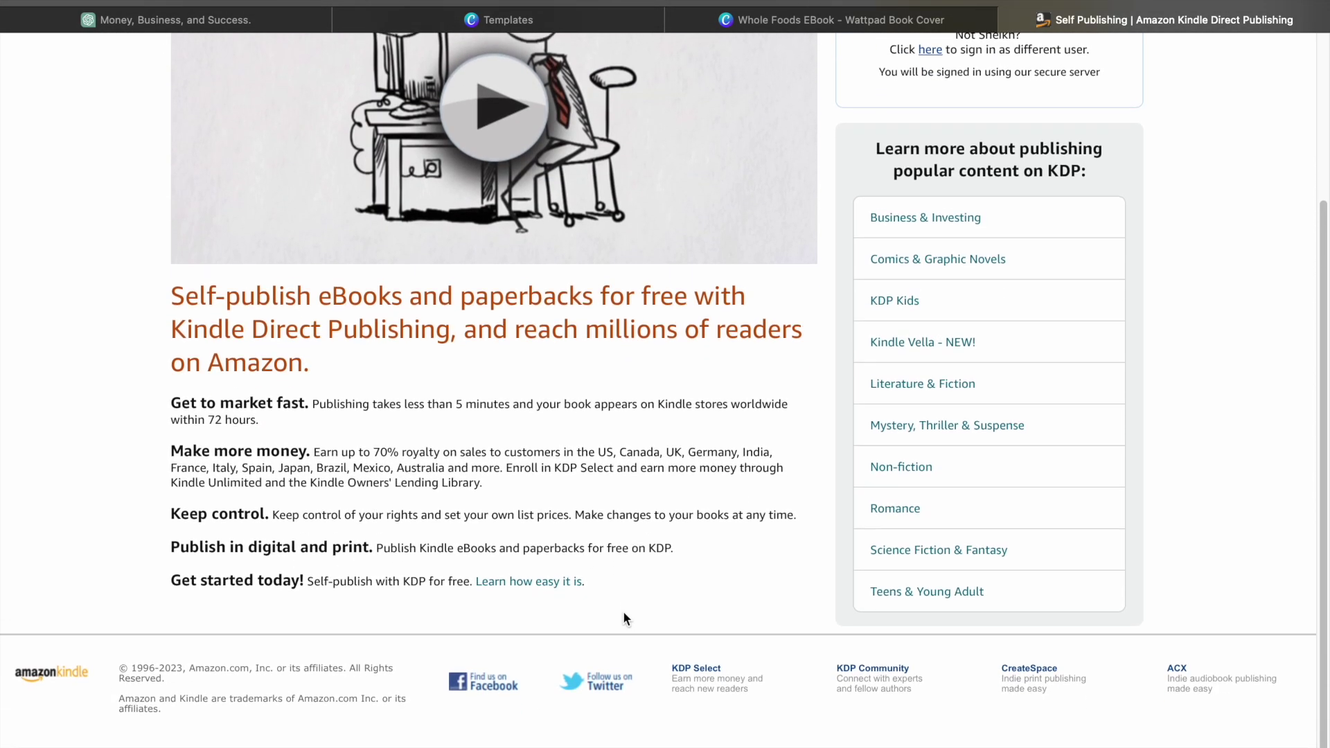
{"action": "scroll", "coordinate": [555, 464], "scroll_direction": "up", "scroll_amount": 3}
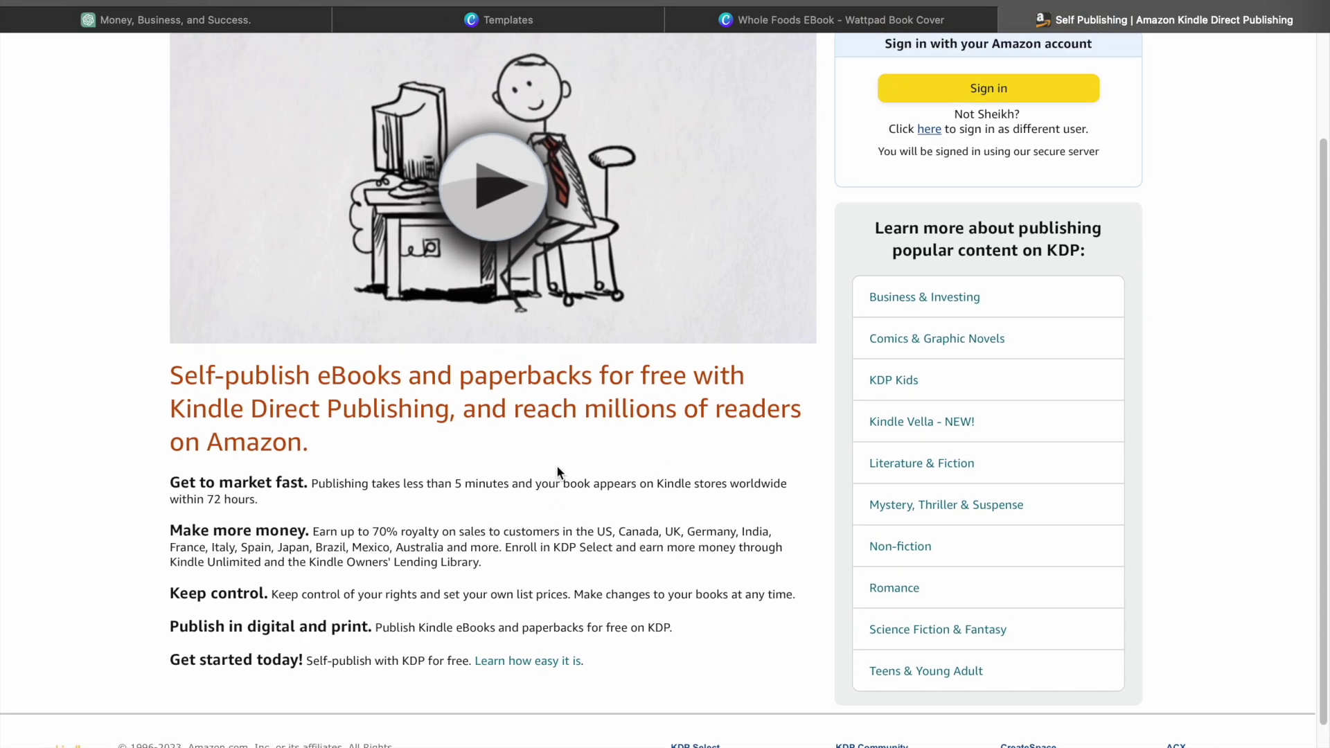
{"action": "scroll", "coordinate": [556, 464], "scroll_direction": "up", "scroll_amount": 3}
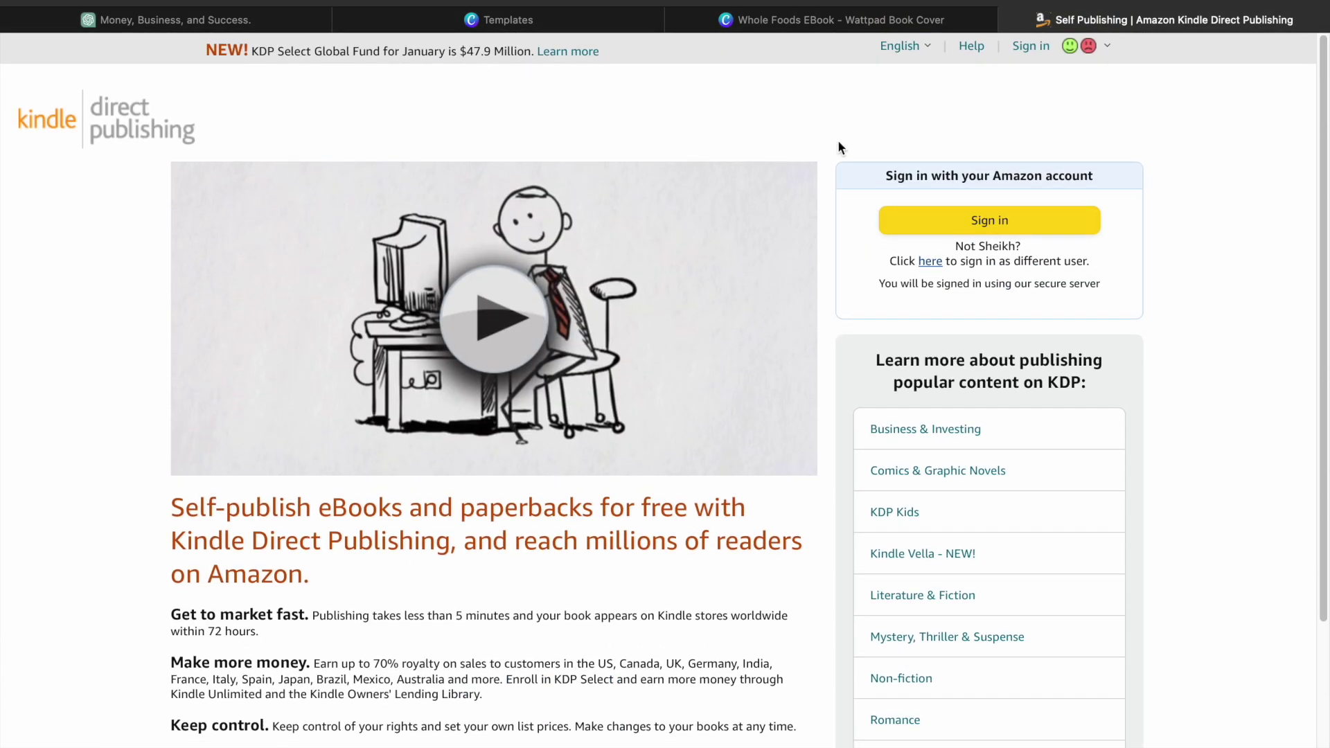
- Search amazon.com for 'ebooks'
{"action": "key", "text": "super+t"}
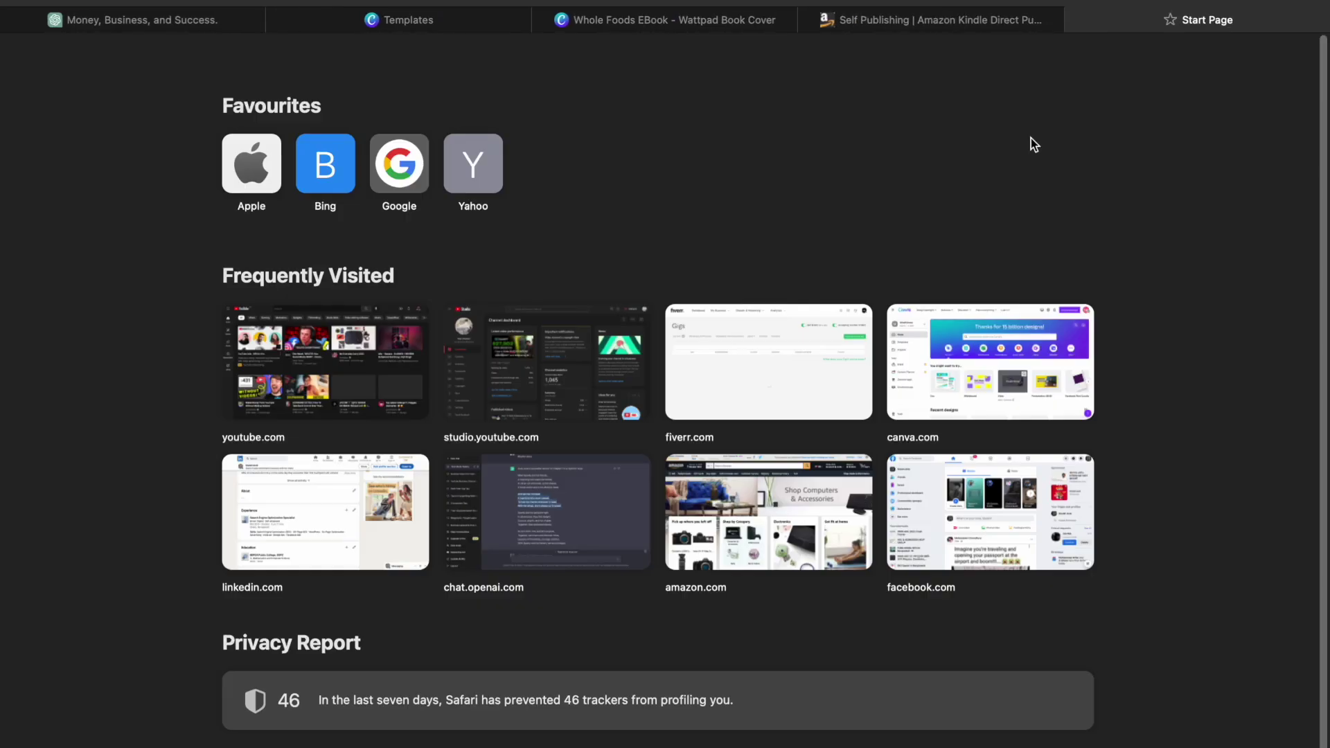
{"action": "type", "text": "ama"}
{"action": "key", "text": "Return"}
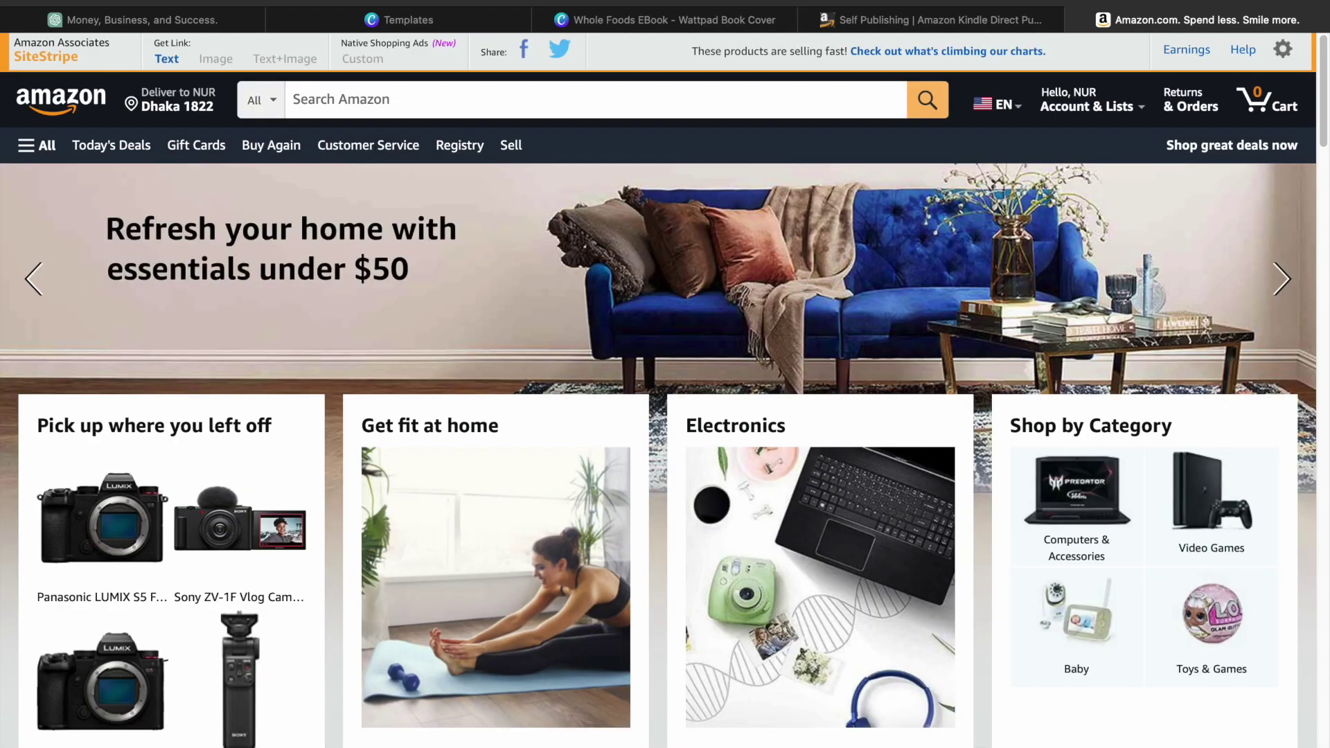
{"action": "left_click", "coordinate": [726, 98]}
{"action": "type", "text": "eboo"}
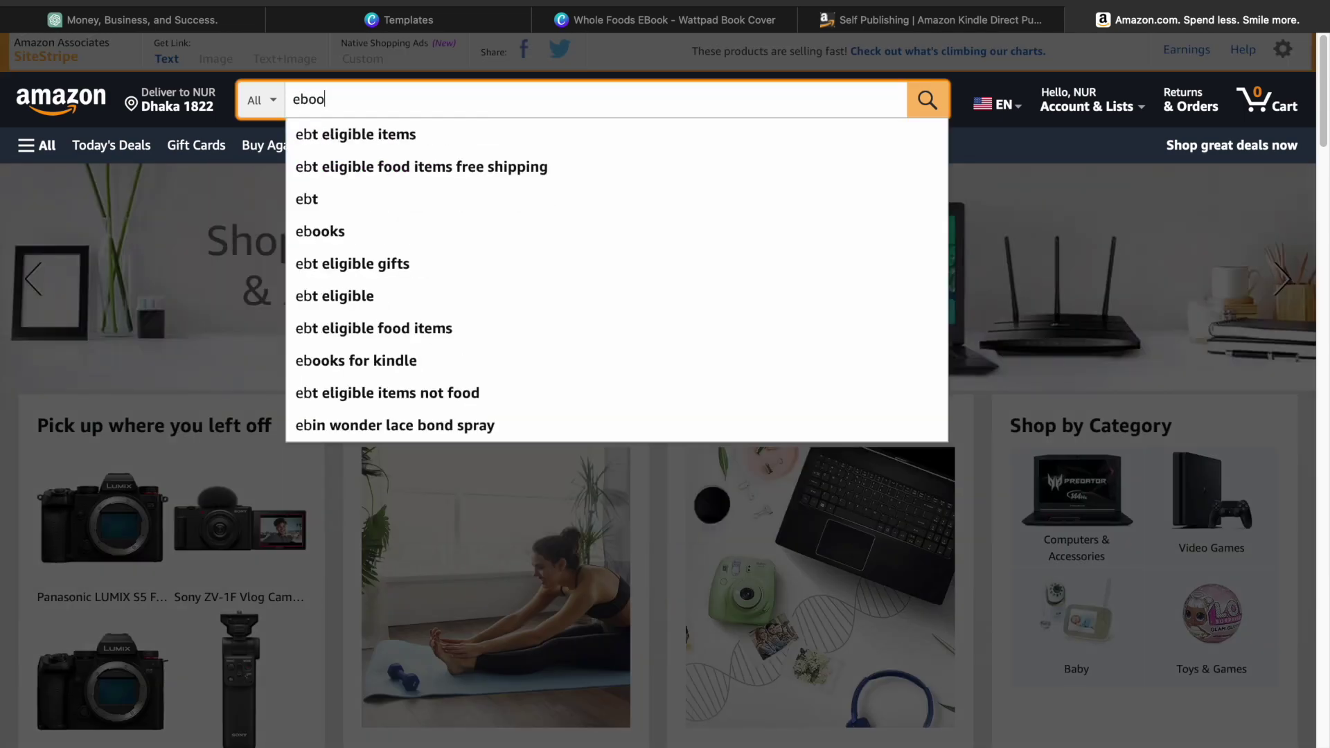
{"action": "type", "text": "ks"}
{"action": "key", "text": "Return"}
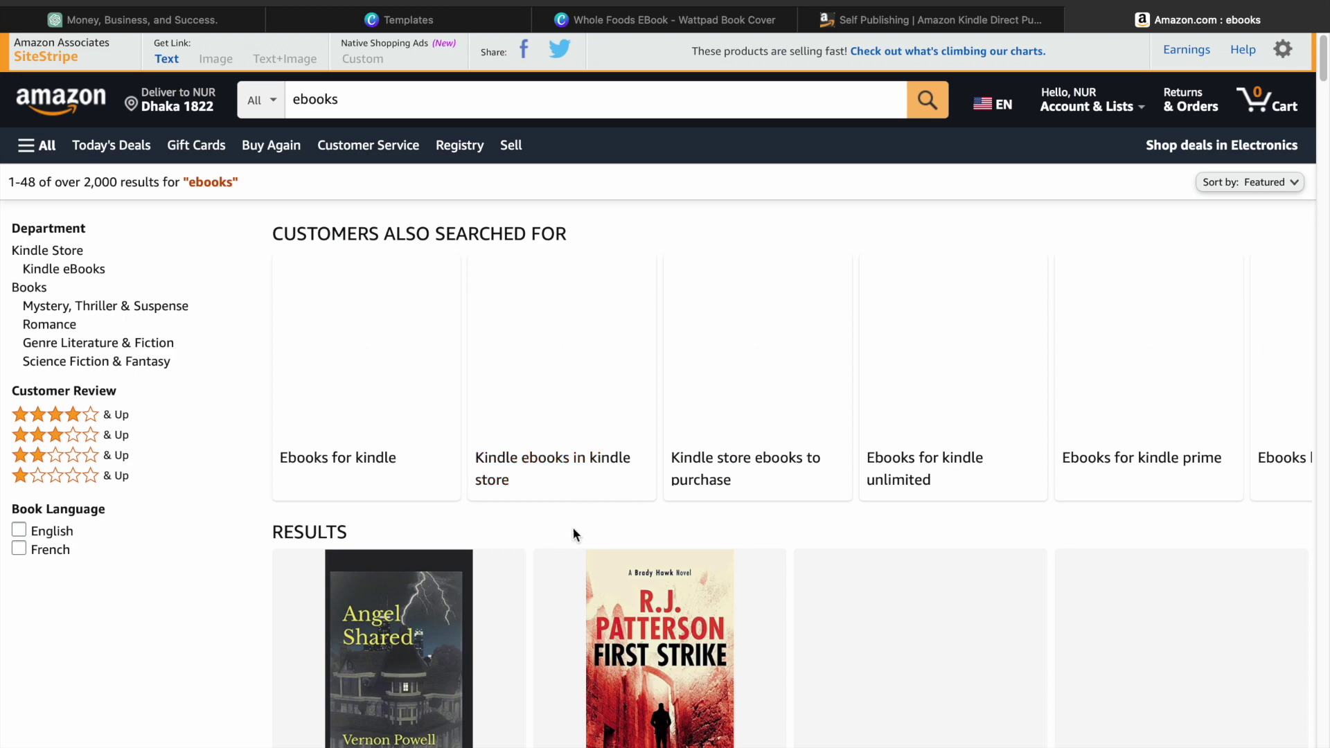
- Scroll through the ebook search results to browse the listed Kindle titles and prices
{"action": "scroll", "coordinate": [559, 527], "scroll_direction": "down", "scroll_amount": 2}
{"action": "scroll", "coordinate": [560, 526], "scroll_direction": "down", "scroll_amount": 4}
{"action": "scroll", "coordinate": [559, 527], "scroll_direction": "down", "scroll_amount": 3}
{"action": "scroll", "coordinate": [559, 528], "scroll_direction": "down", "scroll_amount": 3}
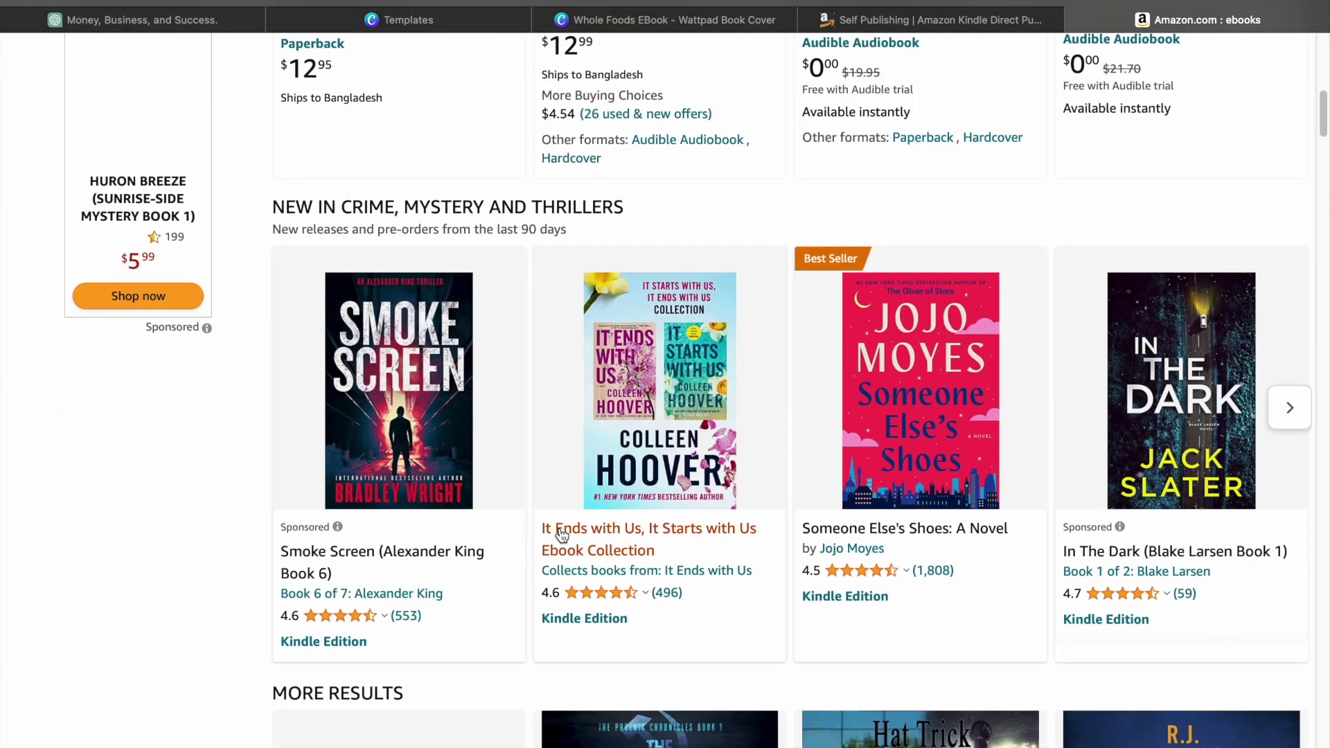
{"action": "scroll", "coordinate": [559, 528], "scroll_direction": "down", "scroll_amount": 3}
{"action": "scroll", "coordinate": [560, 534], "scroll_direction": "up", "scroll_amount": 1}
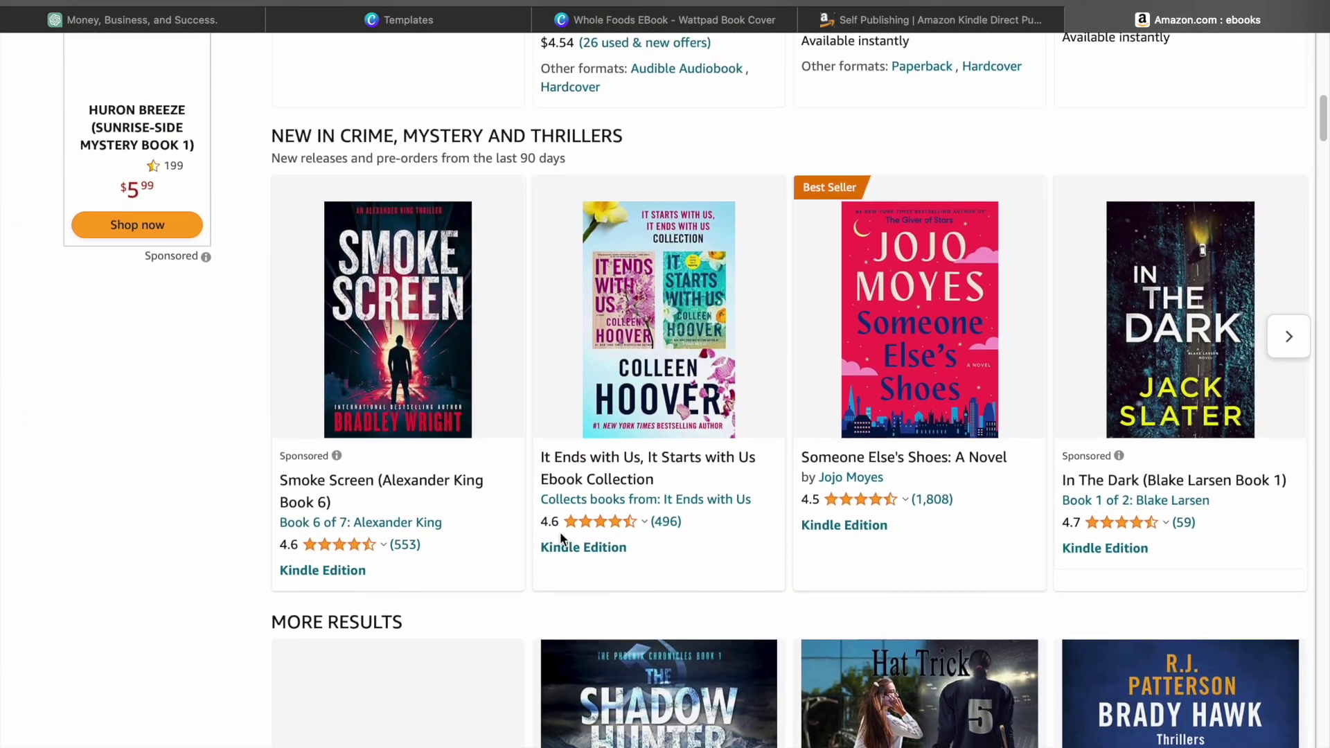
{"action": "scroll", "coordinate": [560, 539], "scroll_direction": "down", "scroll_amount": 1}
{"action": "scroll", "coordinate": [560, 538], "scroll_direction": "down", "scroll_amount": 3}
{"action": "scroll", "coordinate": [562, 539], "scroll_direction": "down", "scroll_amount": 8}
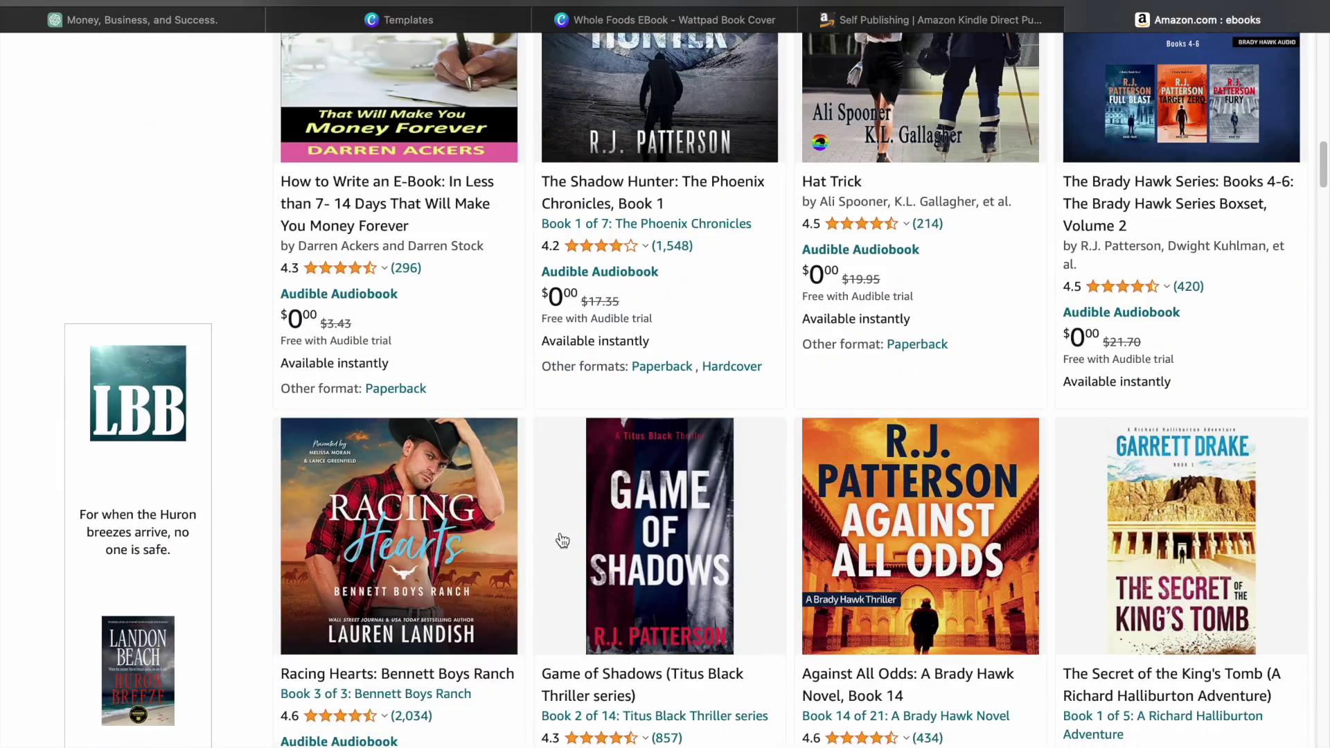
{"action": "scroll", "coordinate": [562, 540], "scroll_direction": "down", "scroll_amount": 2}
{"action": "scroll", "coordinate": [562, 539], "scroll_direction": "down", "scroll_amount": 2}
{"action": "scroll", "coordinate": [561, 539], "scroll_direction": "down", "scroll_amount": 5}
{"action": "scroll", "coordinate": [559, 536], "scroll_direction": "down", "scroll_amount": 5}
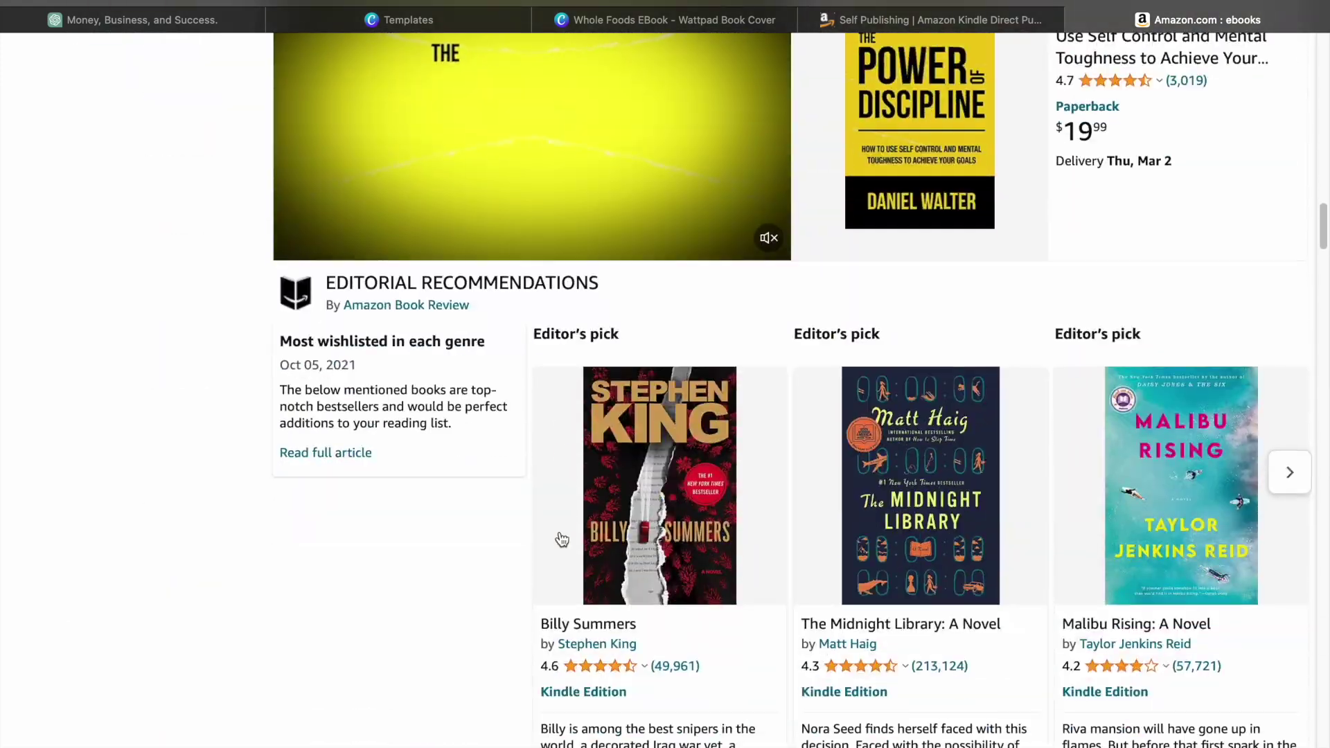
{"action": "scroll", "coordinate": [559, 534], "scroll_direction": "down", "scroll_amount": 2}
{"action": "scroll", "coordinate": [559, 532], "scroll_direction": "down", "scroll_amount": 2}
{"action": "scroll", "coordinate": [559, 531], "scroll_direction": "down", "scroll_amount": 6}
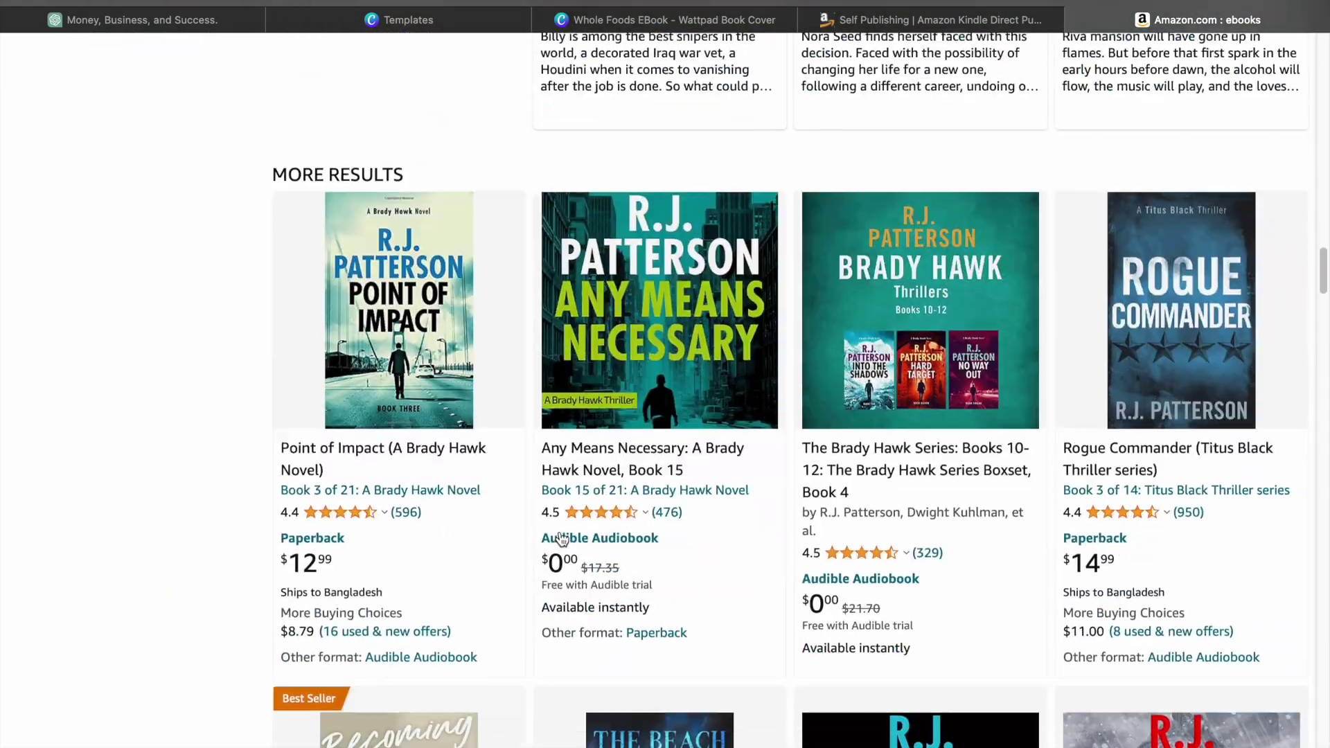
{"action": "scroll", "coordinate": [561, 536], "scroll_direction": "down", "scroll_amount": 4}
{"action": "scroll", "coordinate": [561, 540], "scroll_direction": "down", "scroll_amount": 3}
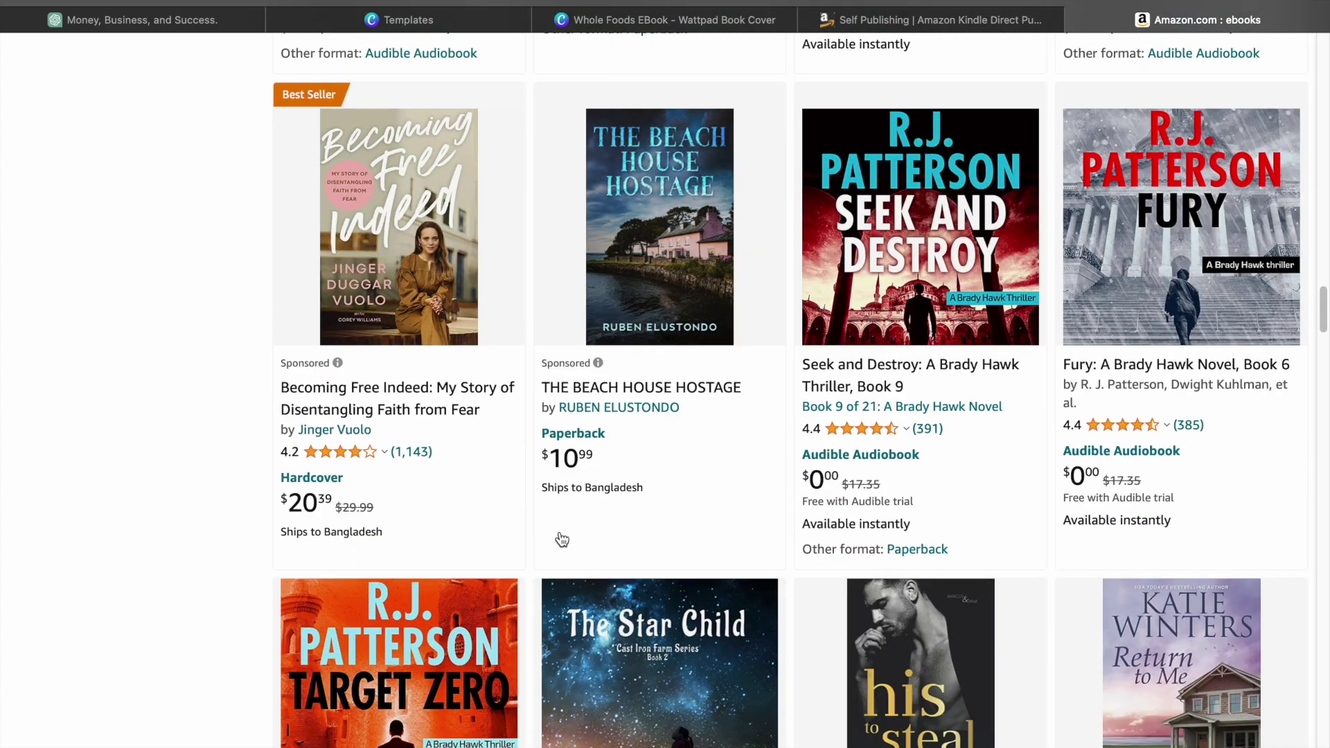
{"action": "scroll", "coordinate": [561, 540], "scroll_direction": "down", "scroll_amount": 1}
{"action": "scroll", "coordinate": [561, 539], "scroll_direction": "down", "scroll_amount": 1}
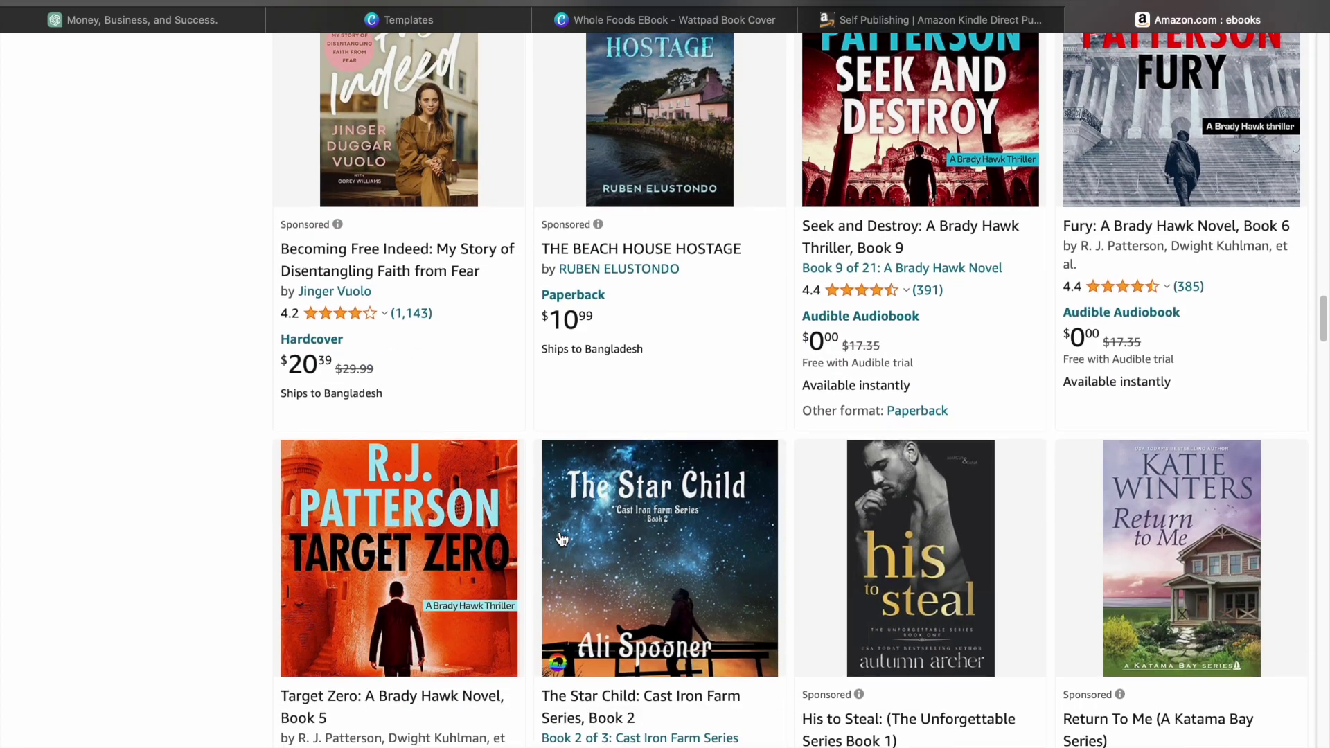
{"action": "scroll", "coordinate": [561, 537], "scroll_direction": "down", "scroll_amount": 1}
{"action": "scroll", "coordinate": [560, 534], "scroll_direction": "down", "scroll_amount": 1}
{"action": "scroll", "coordinate": [559, 532], "scroll_direction": "down", "scroll_amount": 1}
{"action": "scroll", "coordinate": [560, 532], "scroll_direction": "down", "scroll_amount": 2}
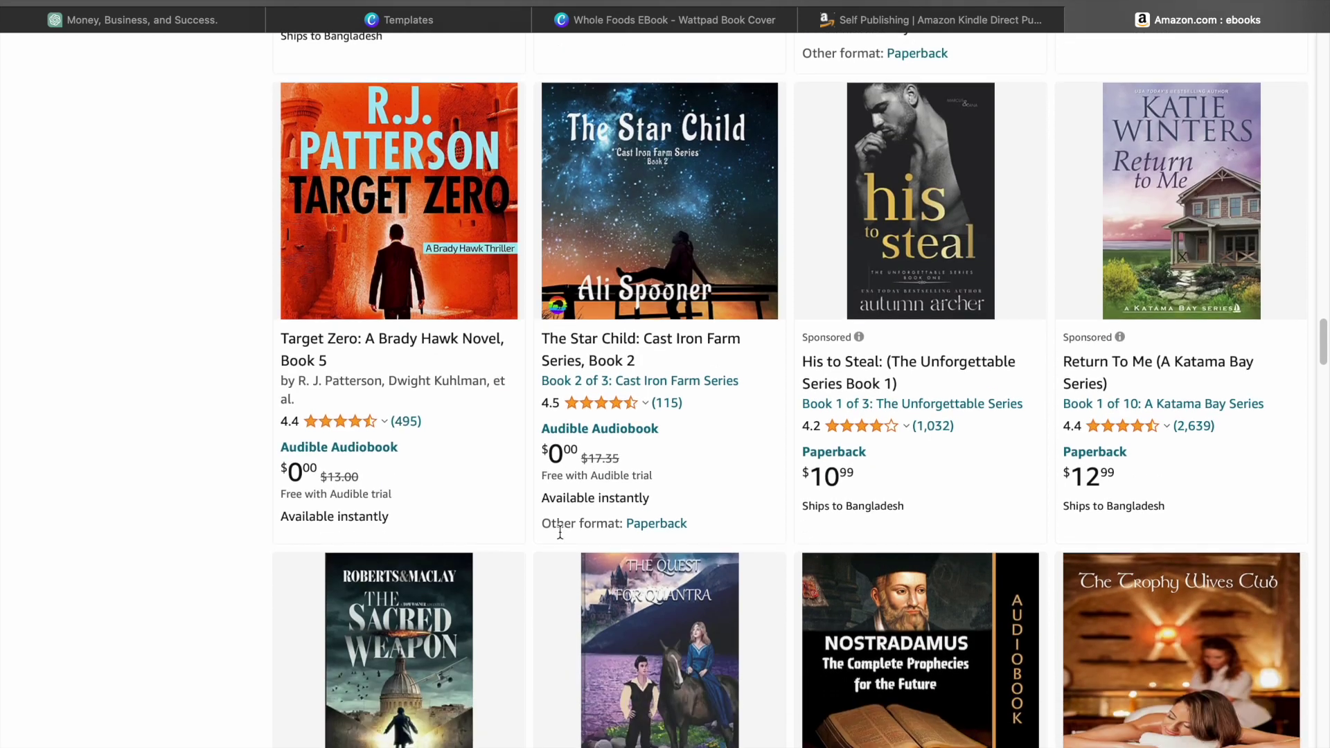
{"action": "scroll", "coordinate": [560, 537], "scroll_direction": "down", "scroll_amount": 1}
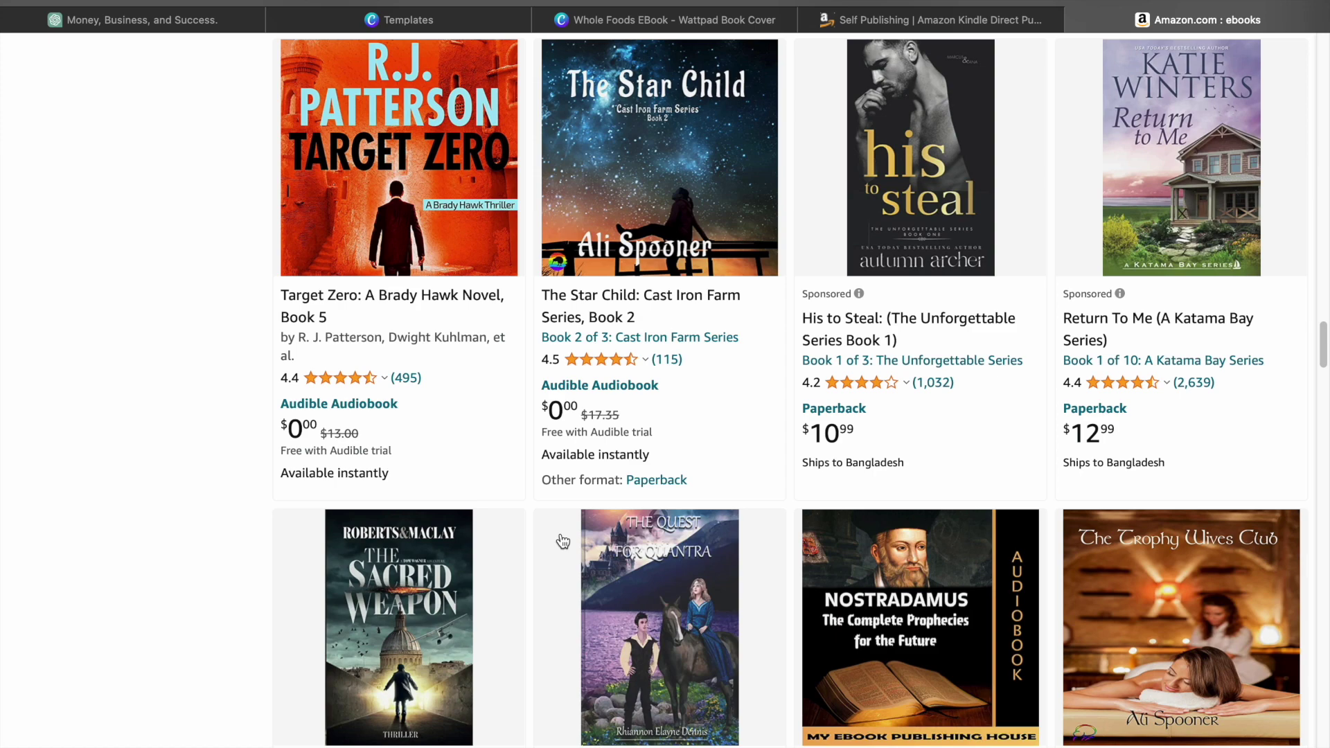
{"action": "scroll", "coordinate": [562, 541], "scroll_direction": "down", "scroll_amount": 2}
{"action": "scroll", "coordinate": [558, 541], "scroll_direction": "down", "scroll_amount": 1}
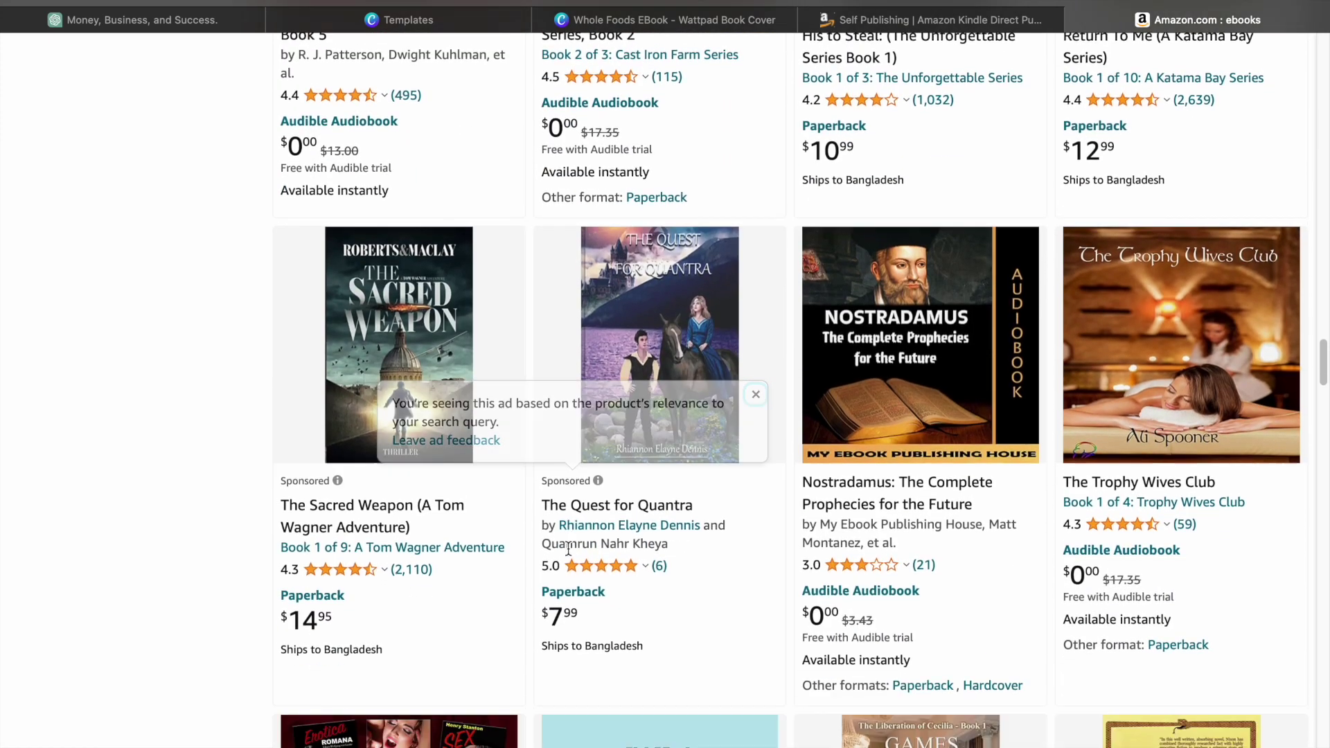
{"action": "scroll", "coordinate": [568, 554], "scroll_direction": "down", "scroll_amount": 4}
{"action": "scroll", "coordinate": [573, 557], "scroll_direction": "up", "scroll_amount": 5}
{"action": "scroll", "coordinate": [573, 564], "scroll_direction": "up", "scroll_amount": 5}
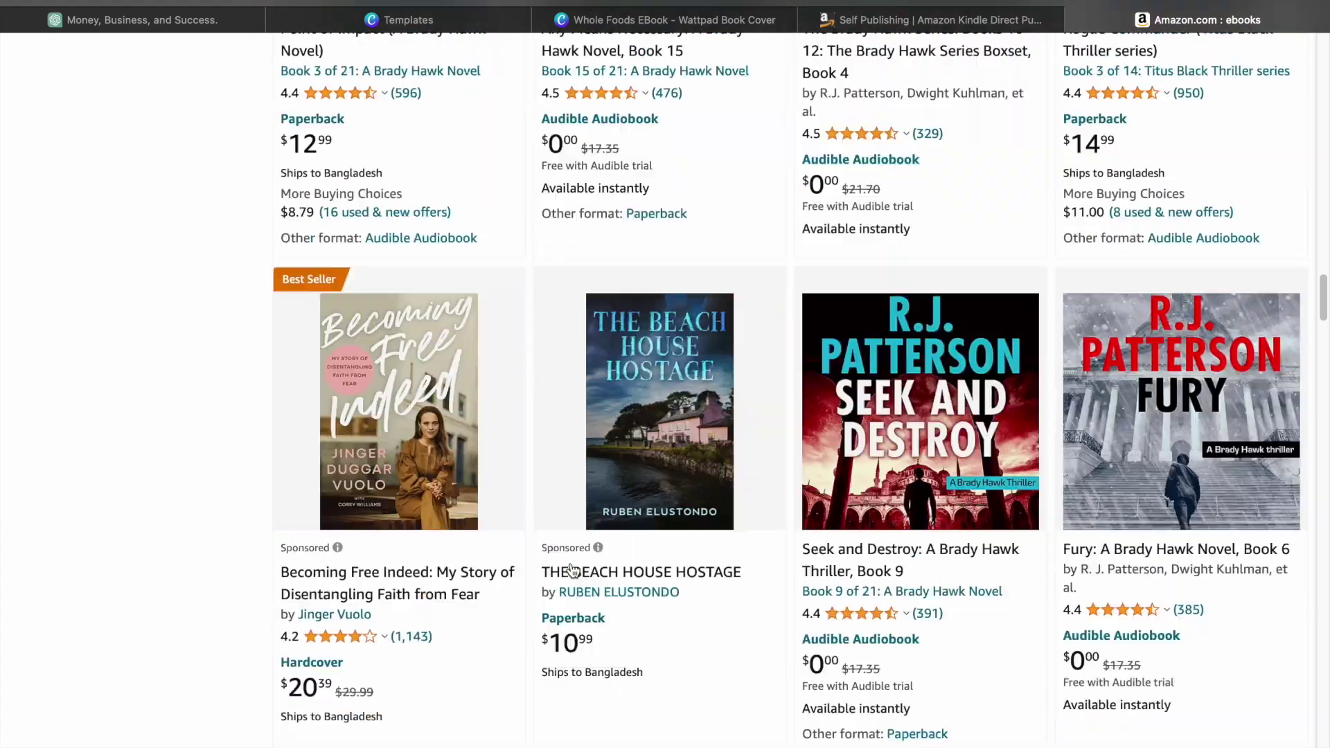
{"action": "scroll", "coordinate": [572, 572], "scroll_direction": "up", "scroll_amount": 5}
{"action": "scroll", "coordinate": [572, 579], "scroll_direction": "up", "scroll_amount": 8}
{"action": "scroll", "coordinate": [572, 589], "scroll_direction": "up", "scroll_amount": 1}
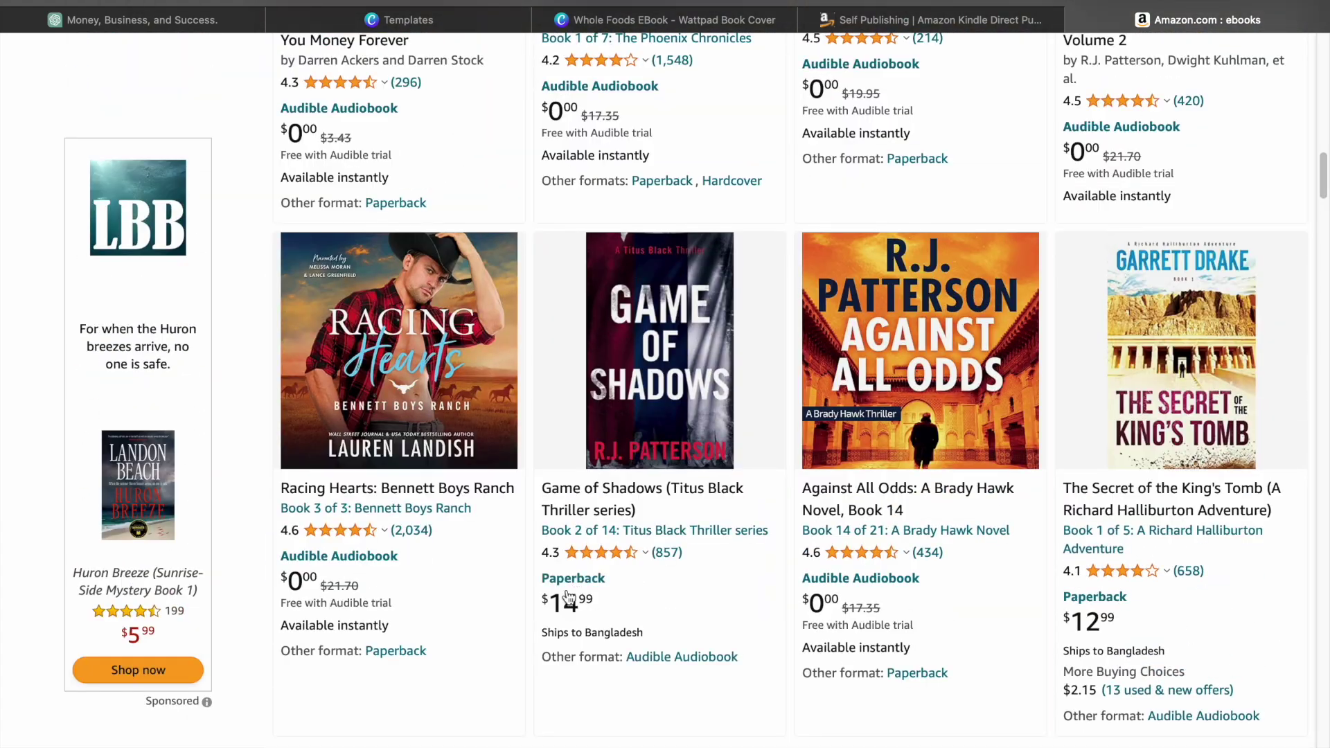